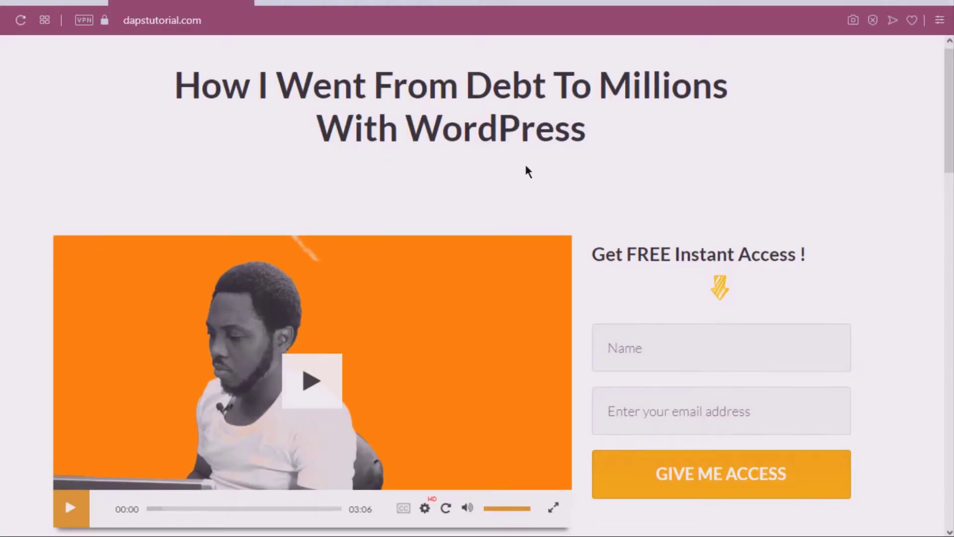
pyautogui.scroll(-6, 524, 162)
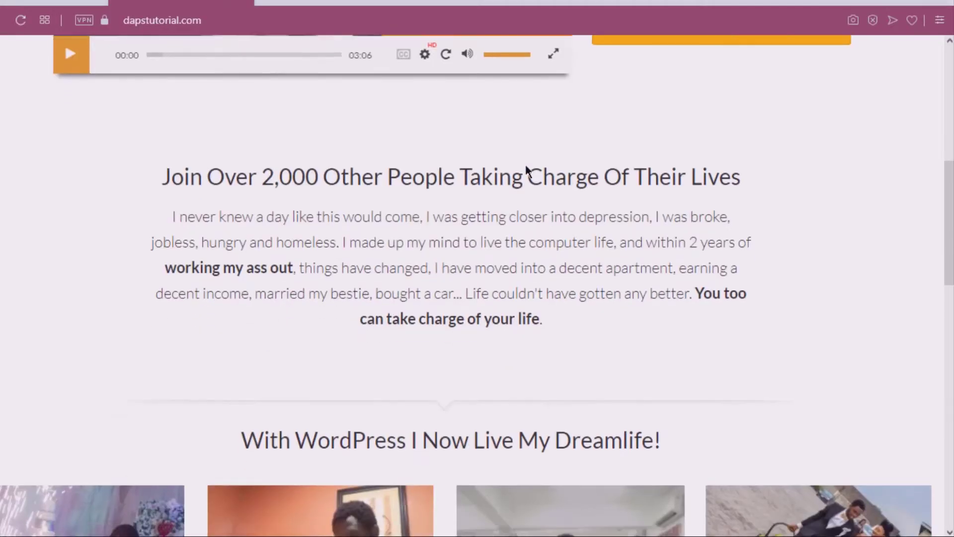
pyautogui.scroll(-4, 526, 167)
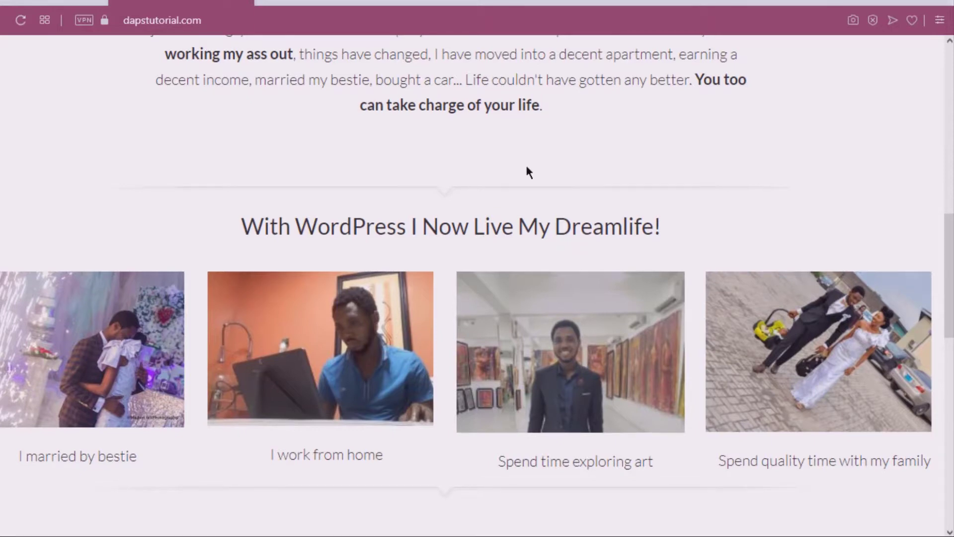
pyautogui.scroll(-4, 526, 166)
pyautogui.scroll(7, 527, 167)
pyautogui.scroll(5, 527, 165)
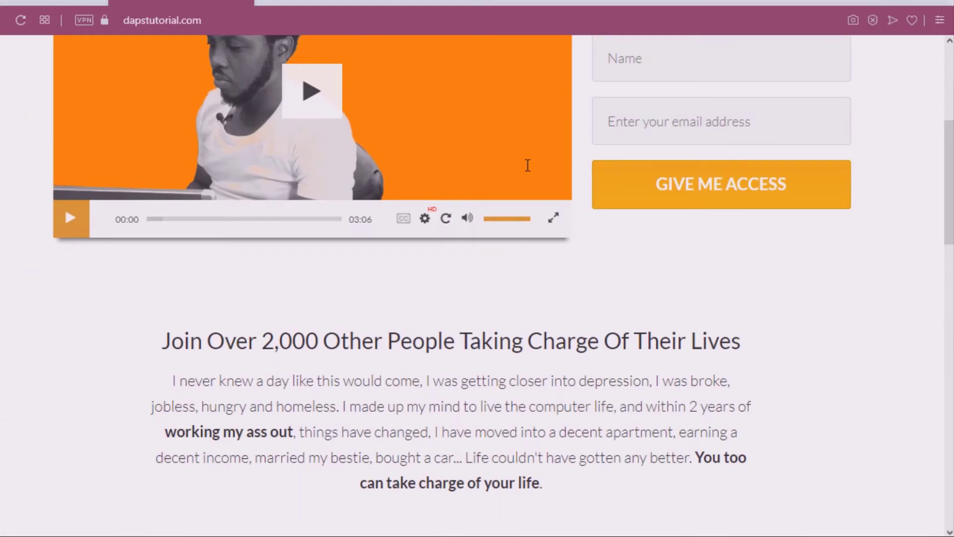
pyautogui.scroll(2, 526, 165)
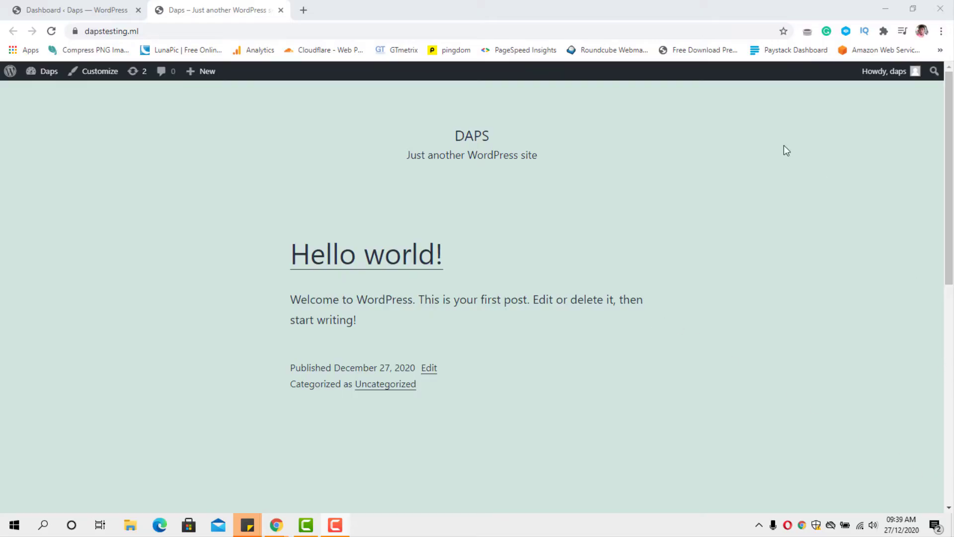
# Install the ListingHive theme from Appearance > Themes > Add New and activate it
pyautogui.click(77, 10)
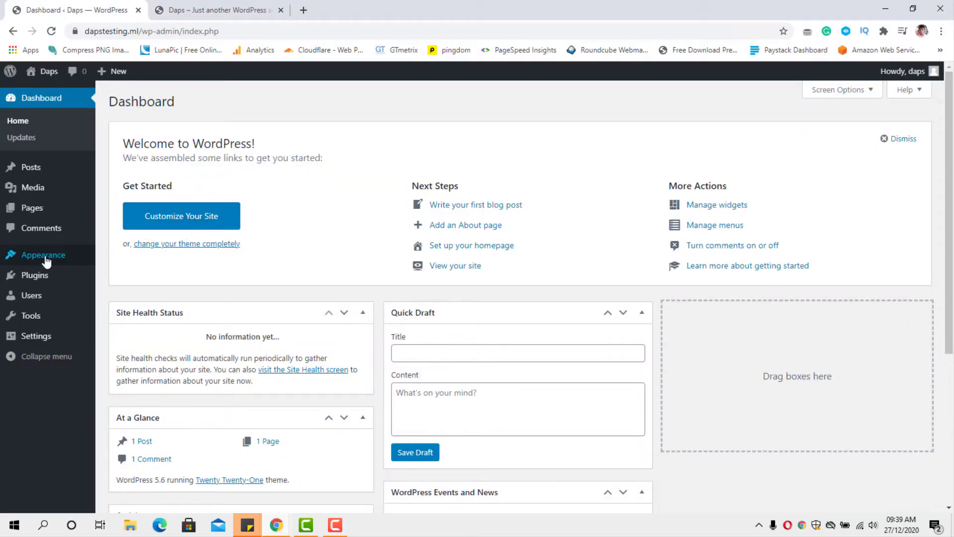
pyautogui.moveTo(44, 259)
pyautogui.click(113, 257)
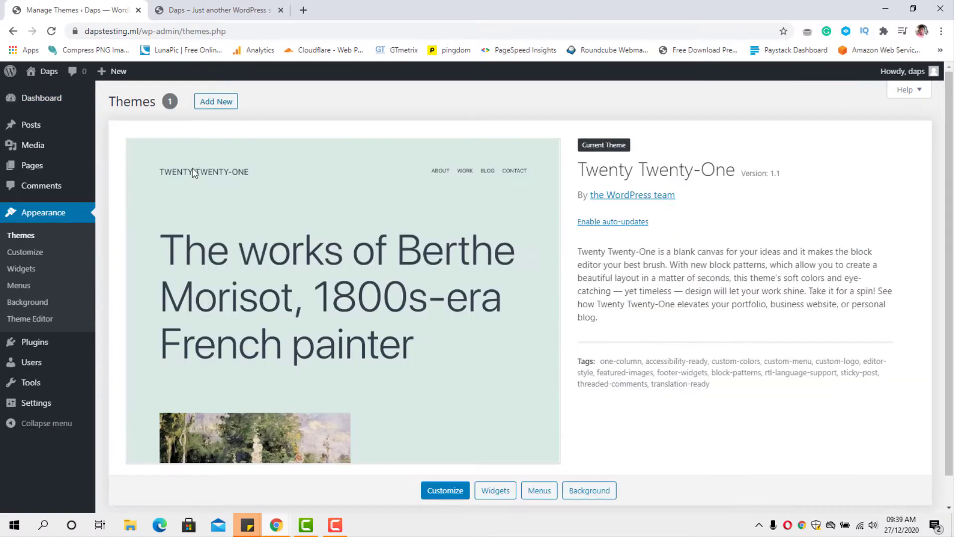
pyautogui.click(208, 105)
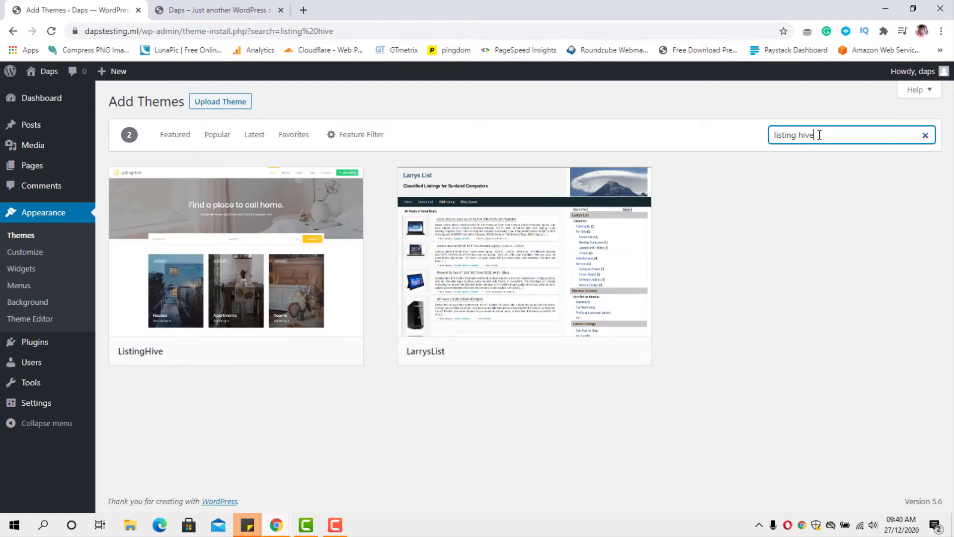
pyautogui.moveTo(235, 229)
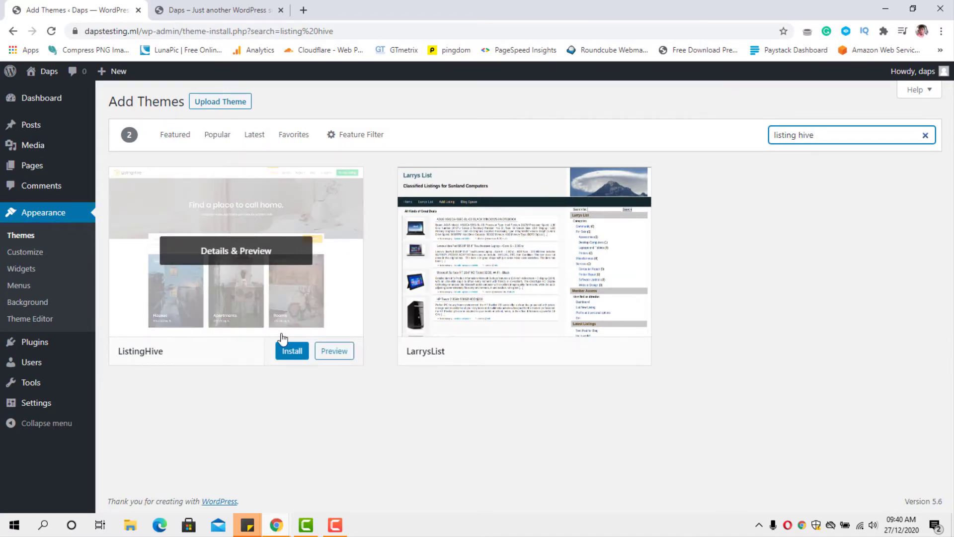
pyautogui.click(289, 357)
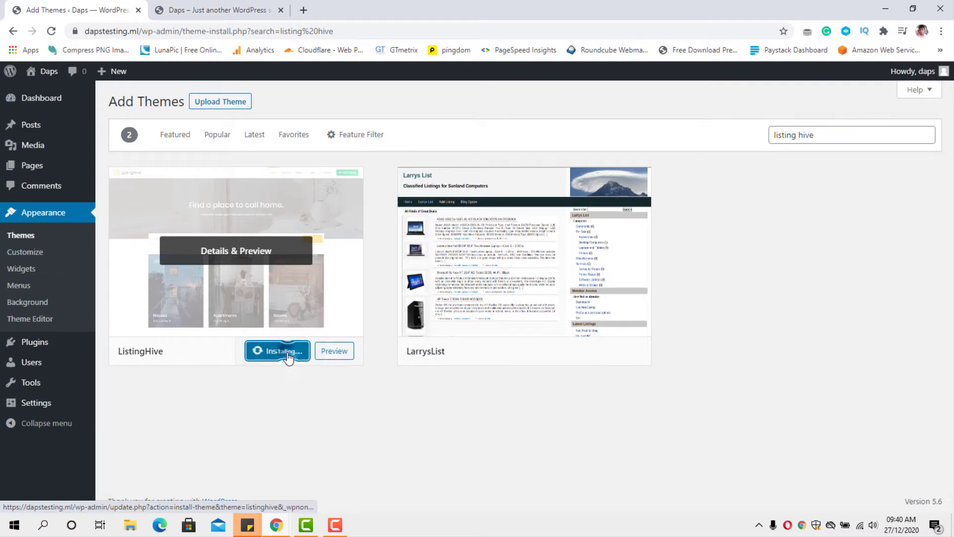
pyautogui.click(284, 356)
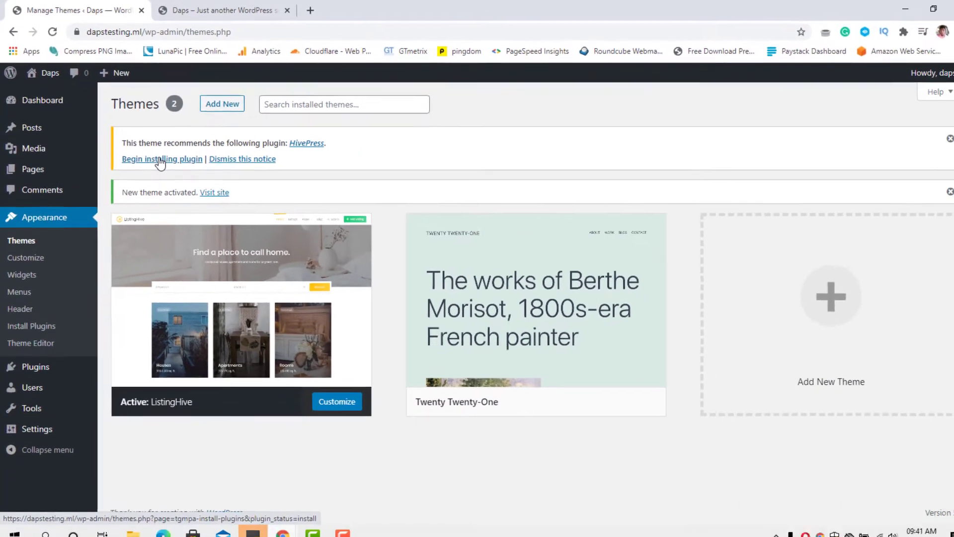
# Install and activate the recommended HivePress 1.3.15 plugin through the required-plugins installer
pyautogui.click(256, 255)
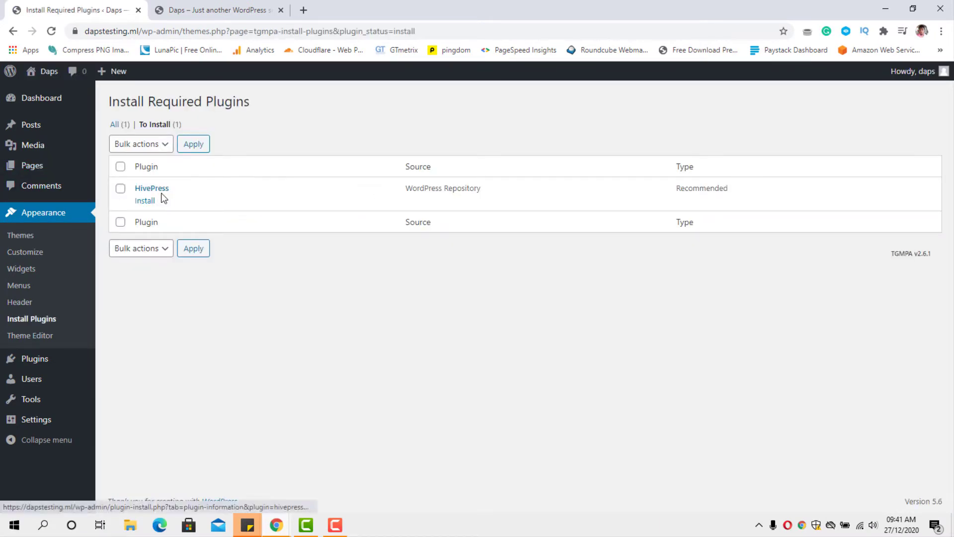
pyautogui.click(148, 202)
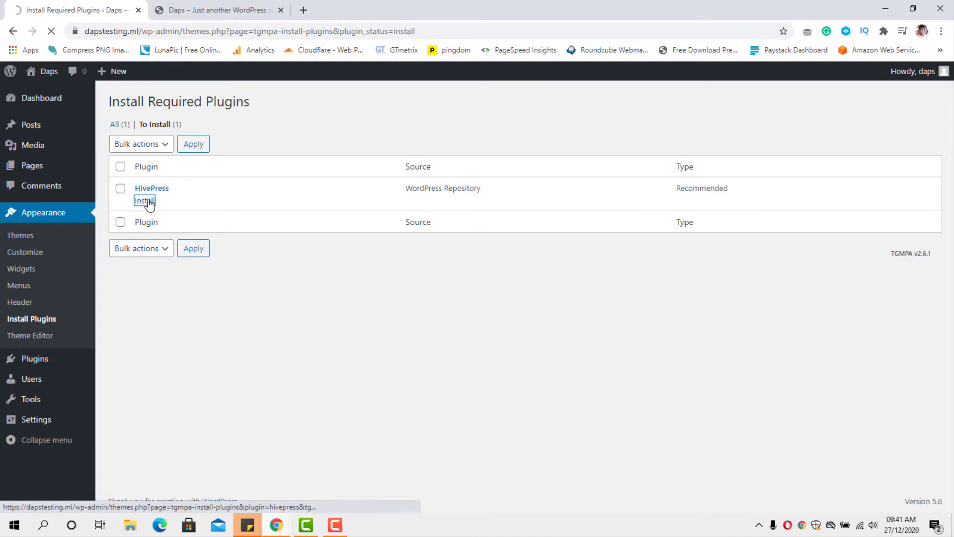
pyautogui.click(156, 208)
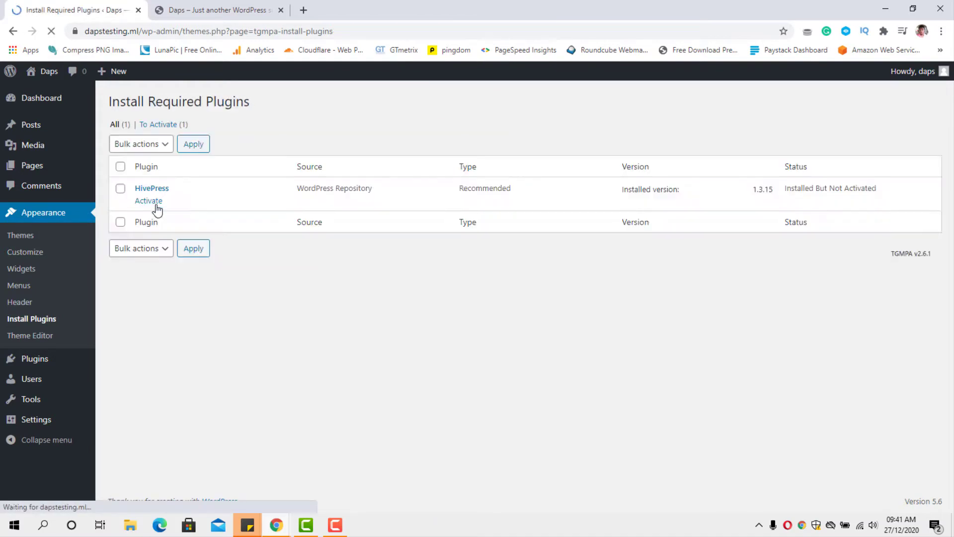
pyautogui.click(147, 204)
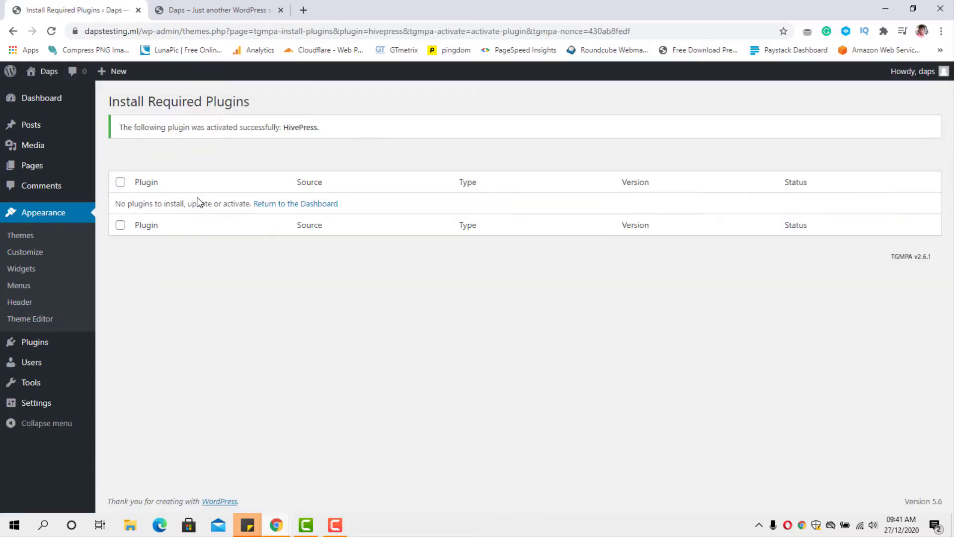
pyautogui.click(265, 208)
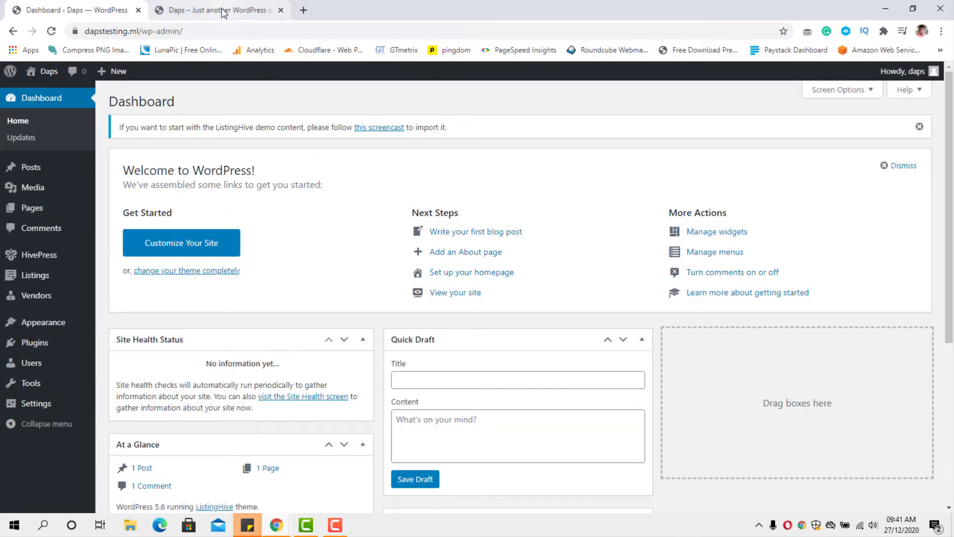
pyautogui.click(222, 11)
pyautogui.click(51, 30)
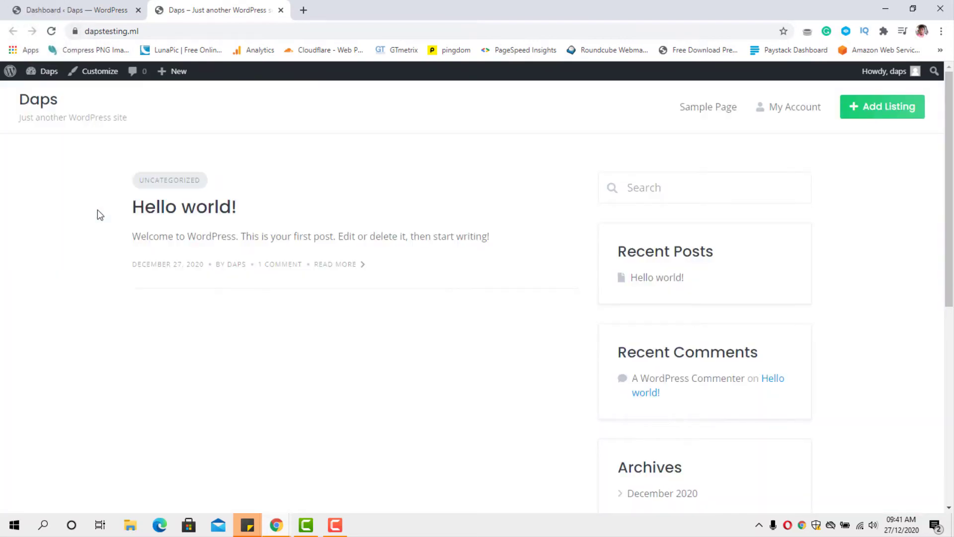
pyautogui.click(96, 5)
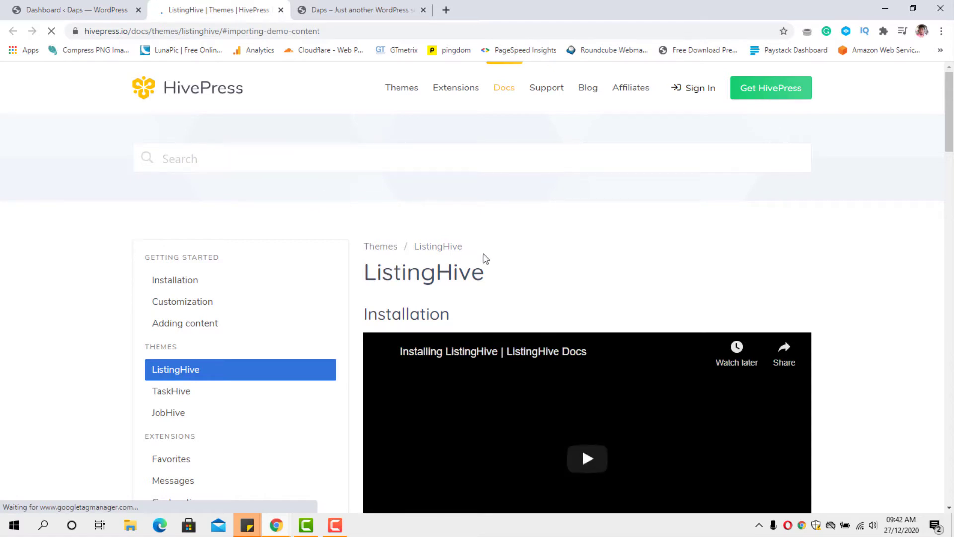
# Download listinghive-demo.zip via the 'demo content files' link under Importing demo content
pyautogui.scroll(-3, 552, 249)
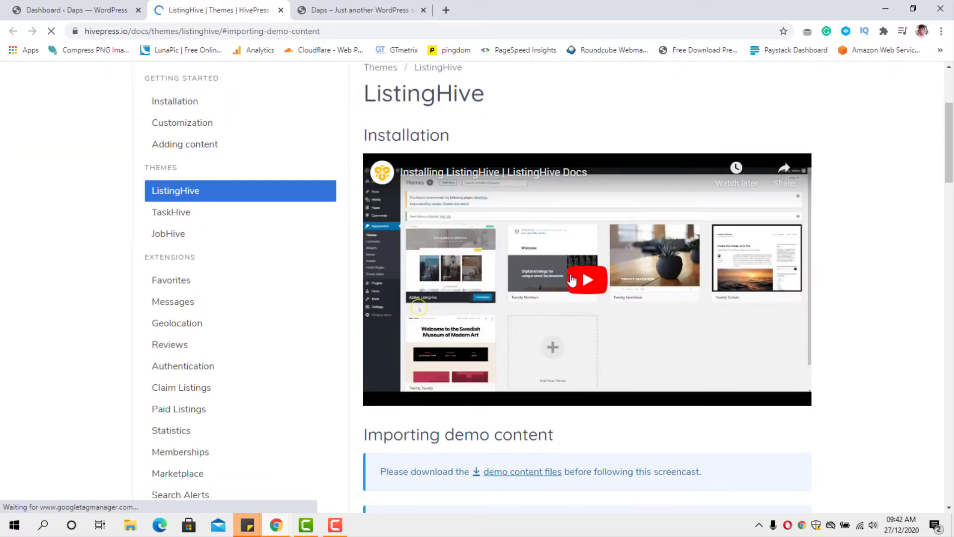
pyautogui.scroll(-3, 572, 280)
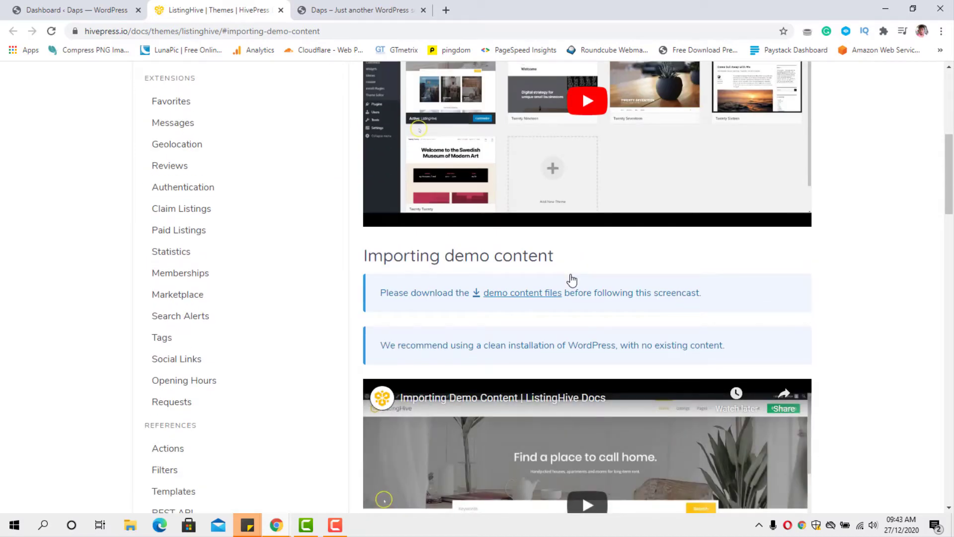
pyautogui.scroll(-6, 572, 279)
pyautogui.scroll(-4, 572, 280)
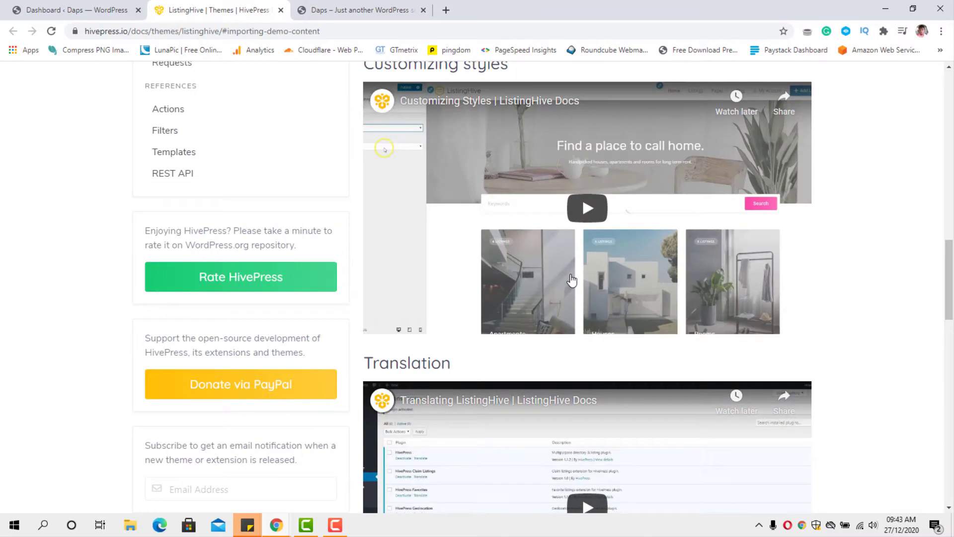
pyautogui.scroll(-4, 572, 280)
pyautogui.scroll(-8, 571, 279)
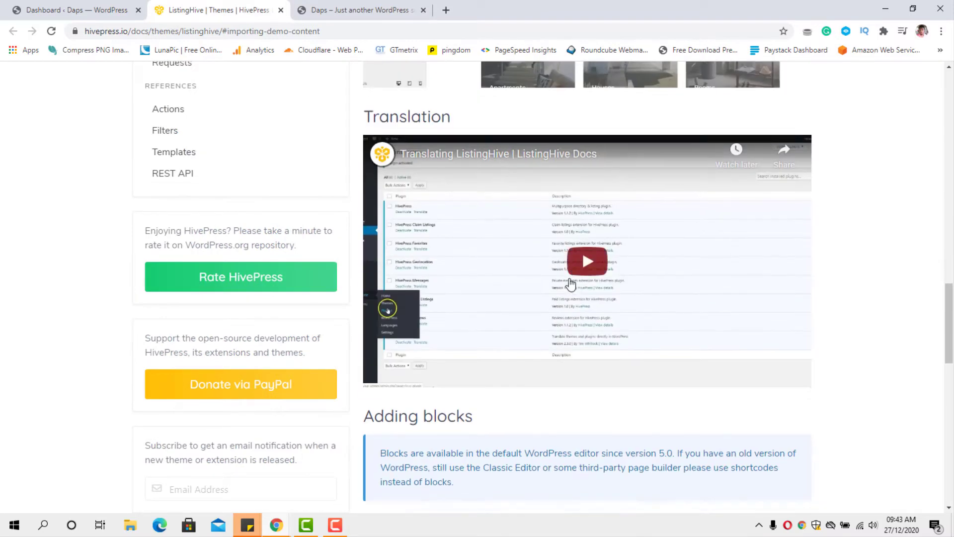
pyautogui.scroll(-6, 571, 284)
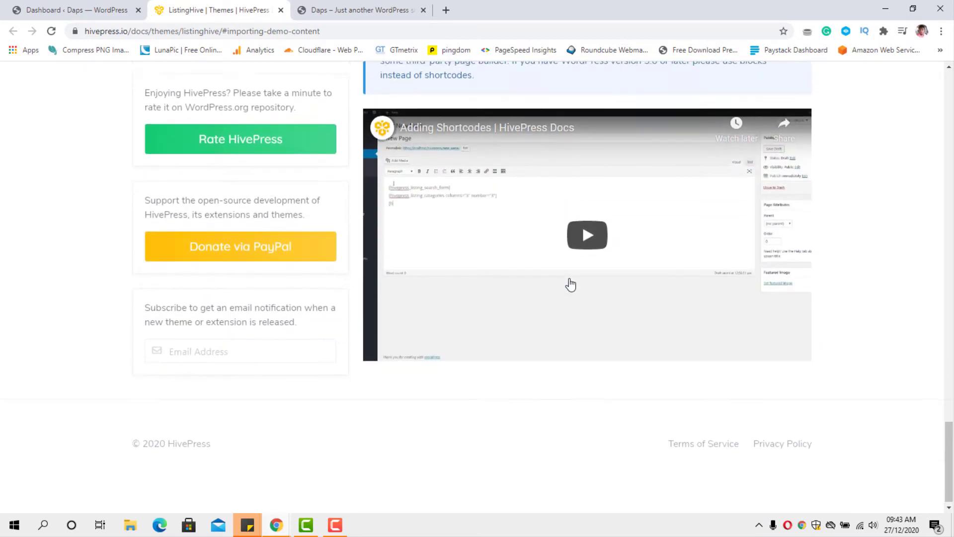
pyautogui.scroll(15, 570, 284)
pyautogui.scroll(12, 571, 283)
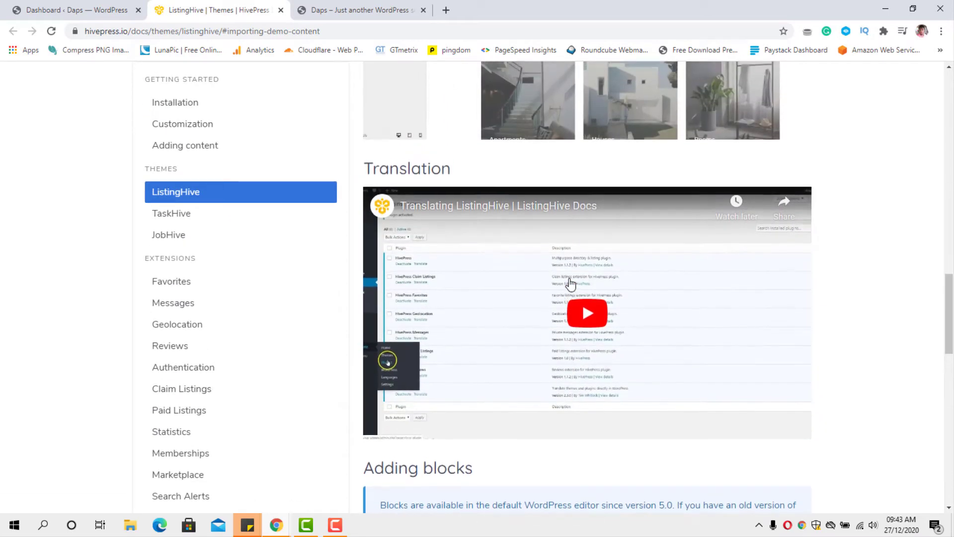
pyautogui.scroll(6, 571, 284)
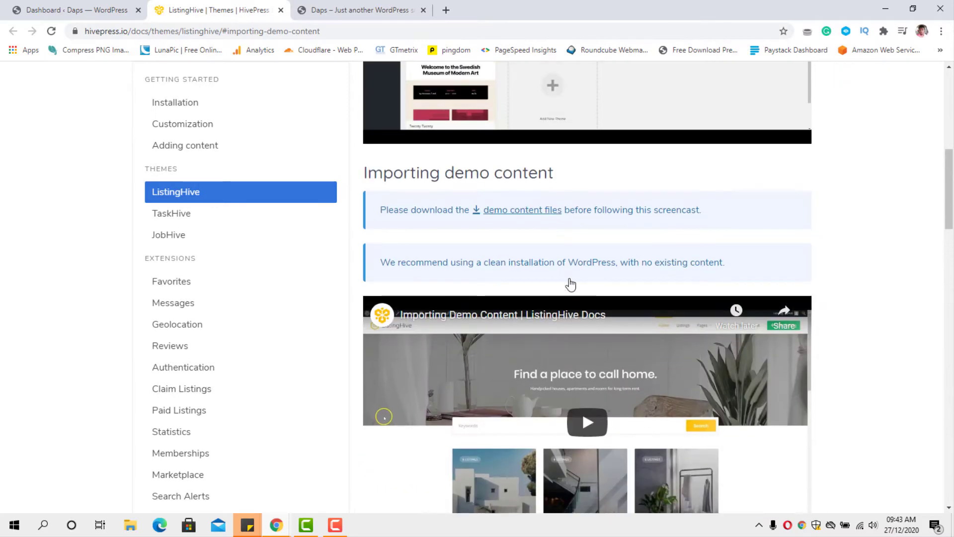
pyautogui.scroll(-4, 570, 283)
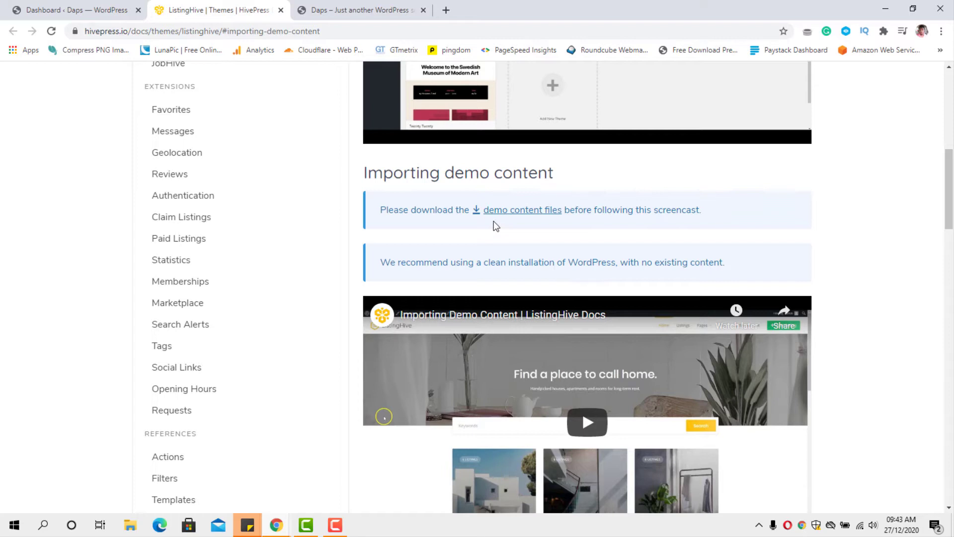
pyautogui.click(521, 211)
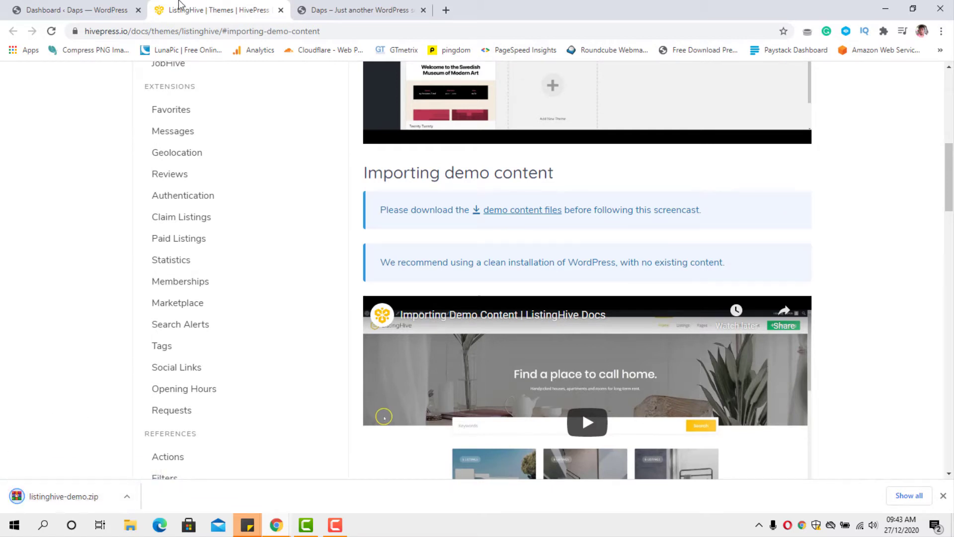
# Install and activate the One Click Demo Import 2.6.1 plugin from Plugins > Add New
pyautogui.click(106, 10)
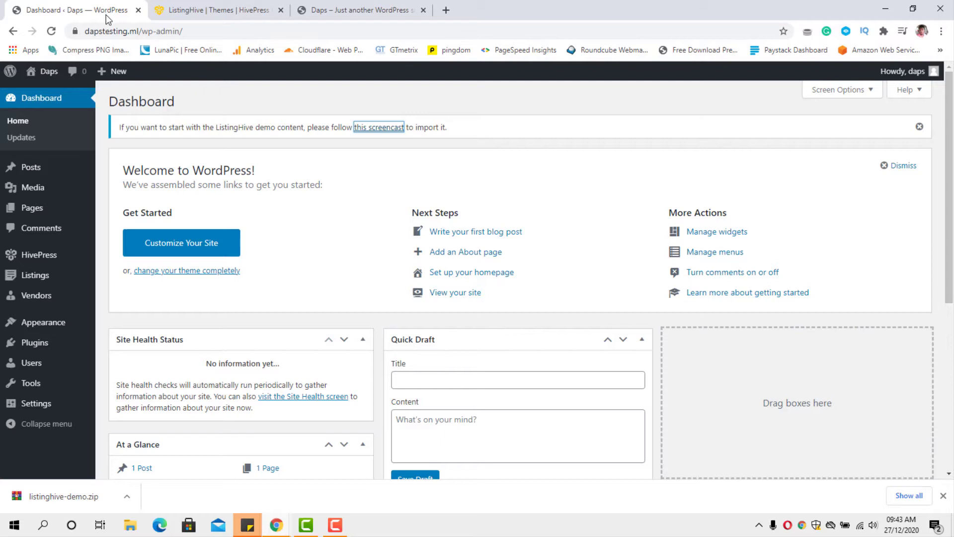
pyautogui.moveTo(70, 347)
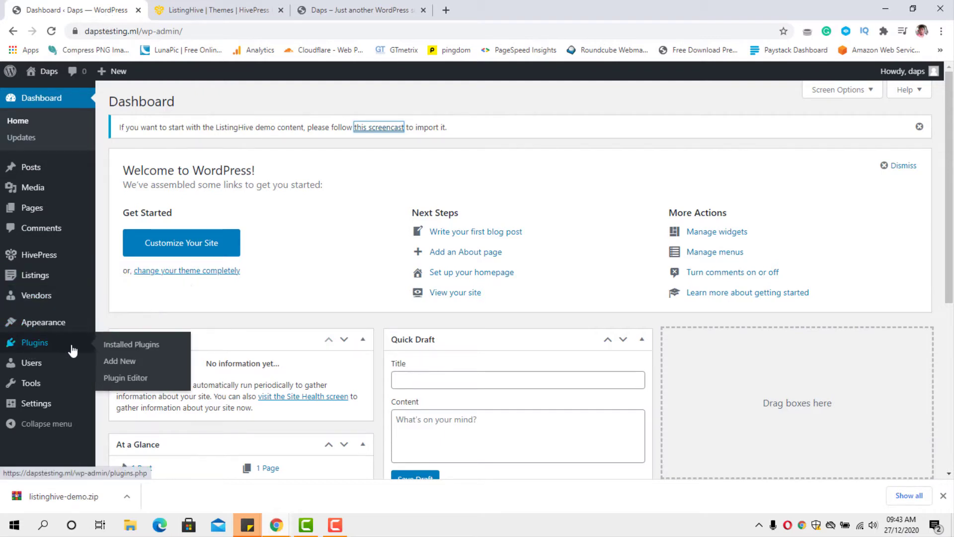
pyautogui.click(120, 362)
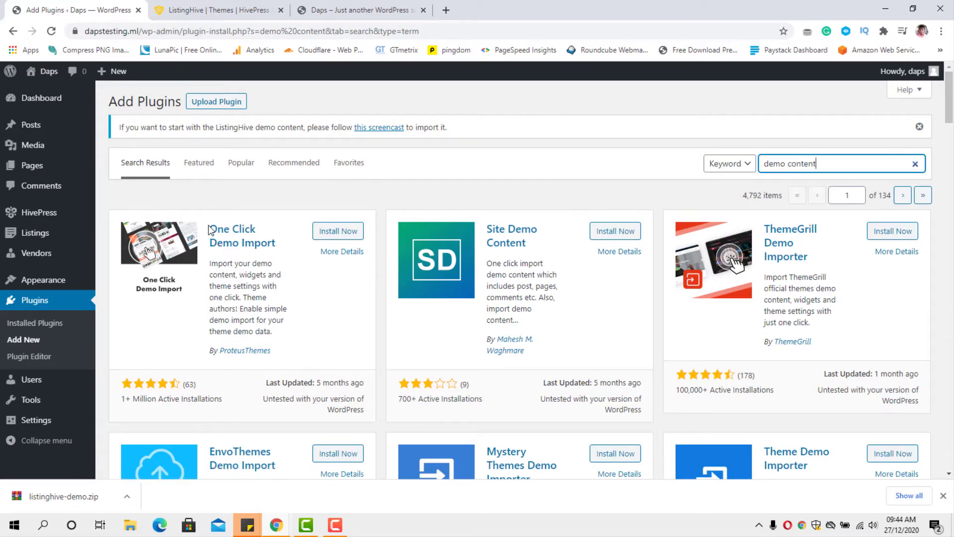
pyautogui.click(330, 237)
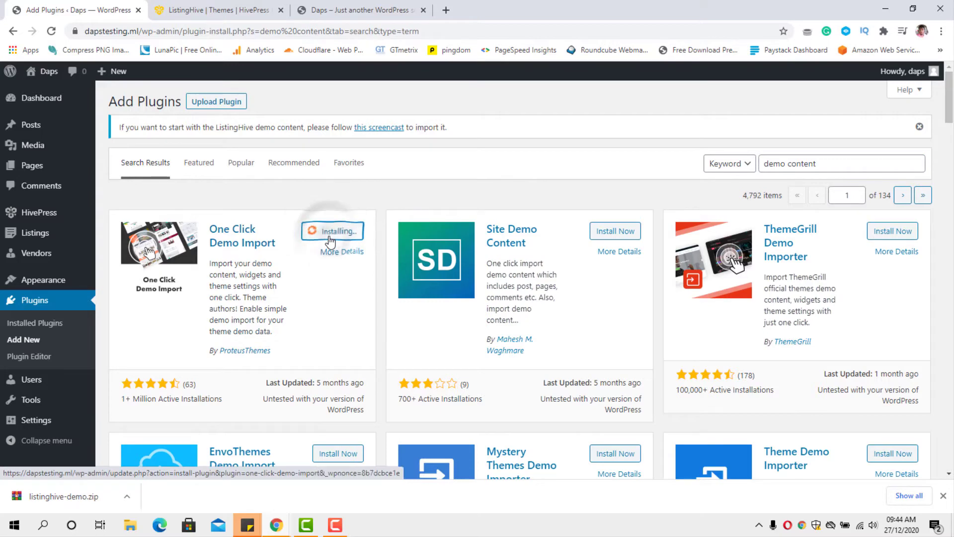
pyautogui.click(331, 240)
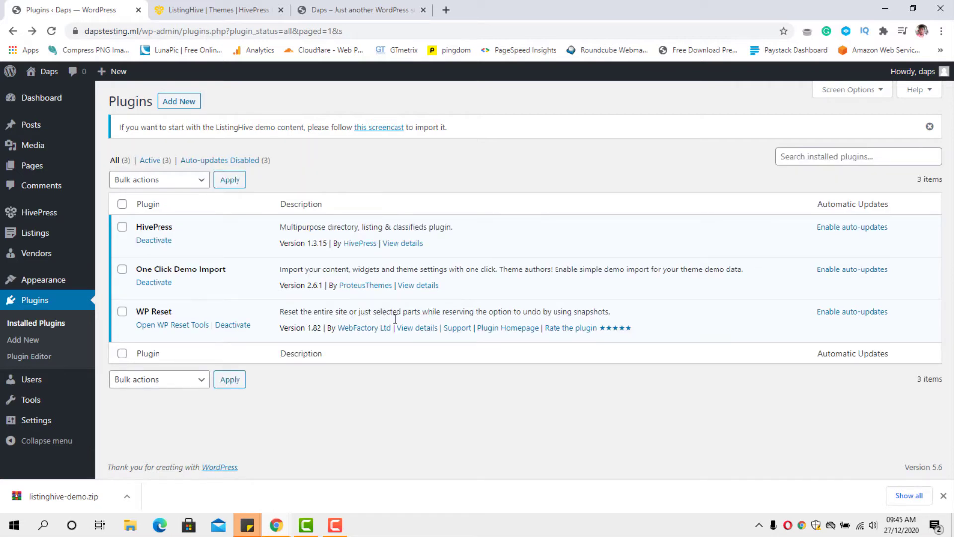
# Open Appearance > Import Demo Data and go to its Manual demo files upload section
pyautogui.moveTo(78, 287)
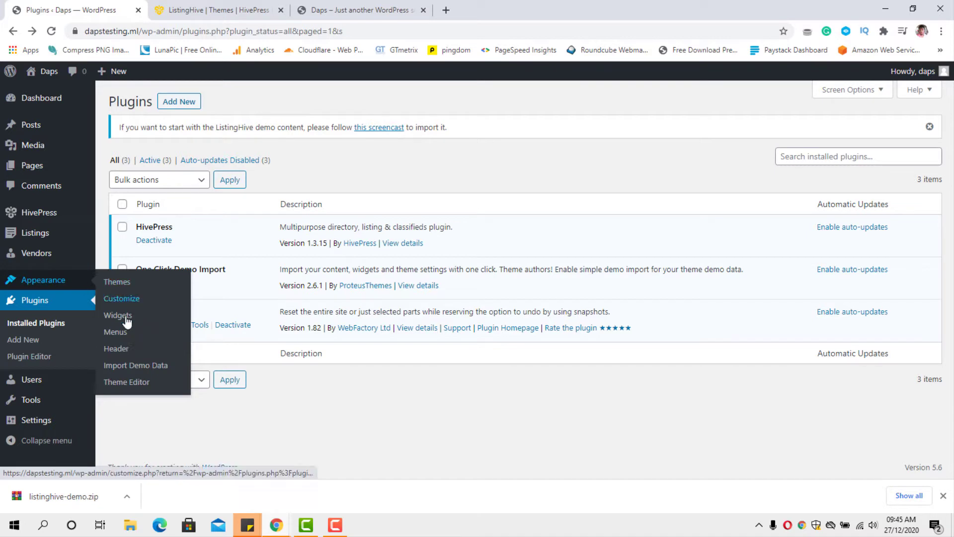
pyautogui.click(126, 368)
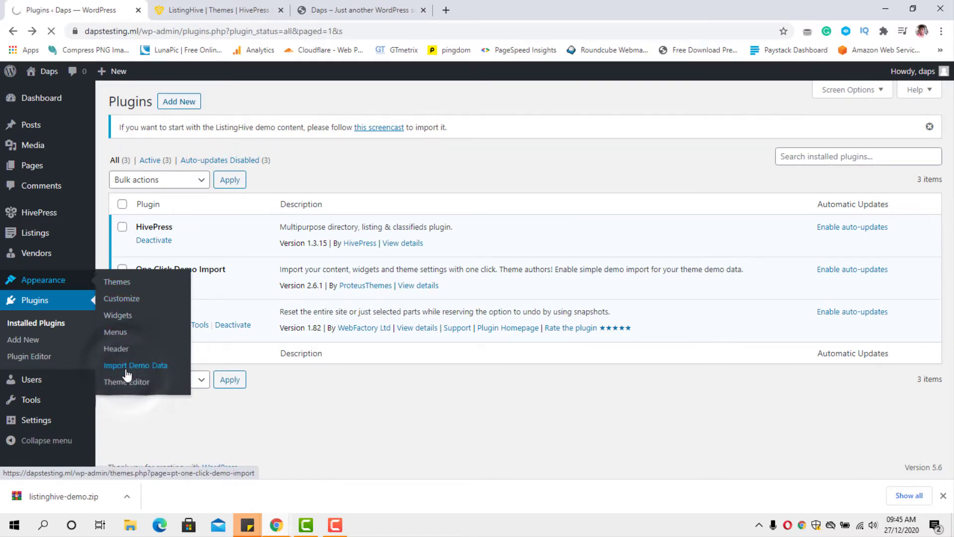
pyautogui.scroll(2, 301, 308)
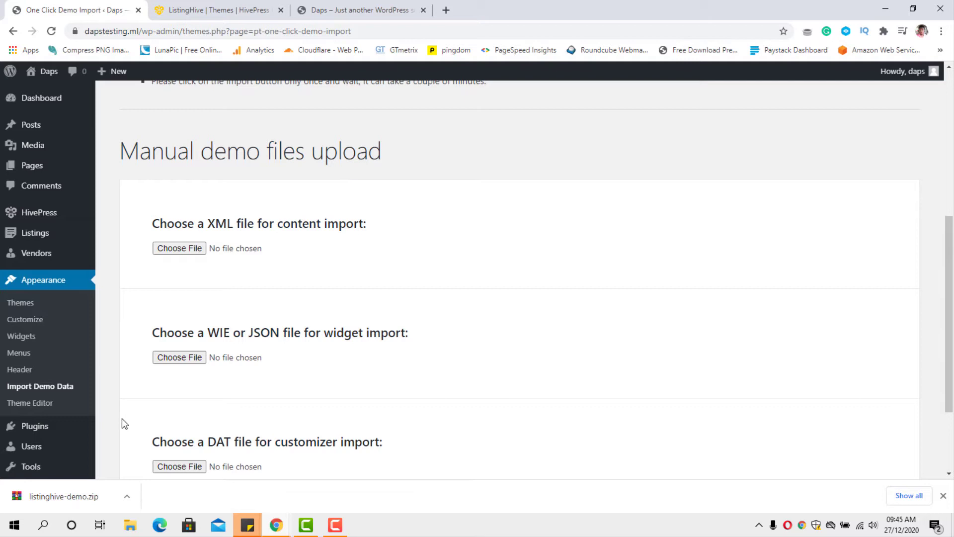
# Extract the listinghive-demo folder from listinghive-demo.zip into Downloads with WinRAR and close WinRAR
pyautogui.click(127, 497)
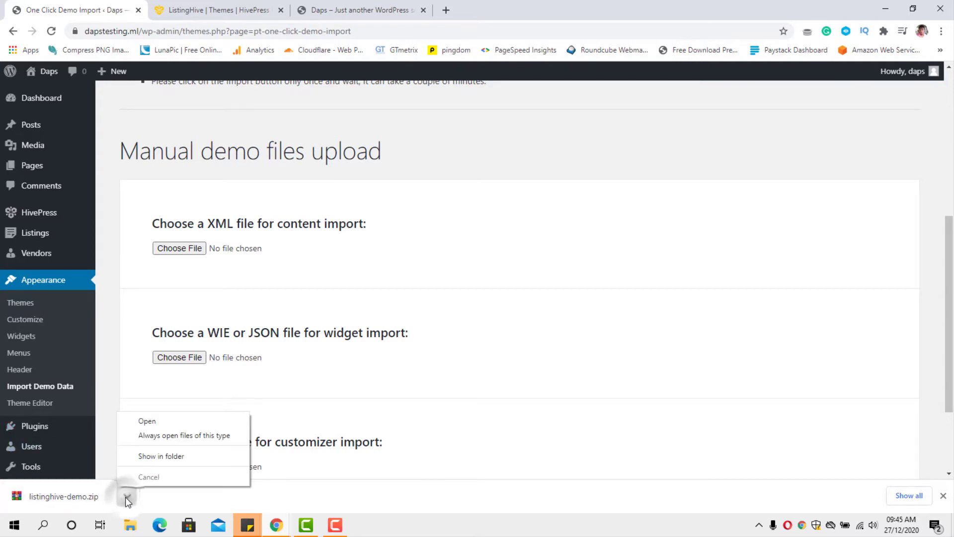
pyautogui.click(152, 424)
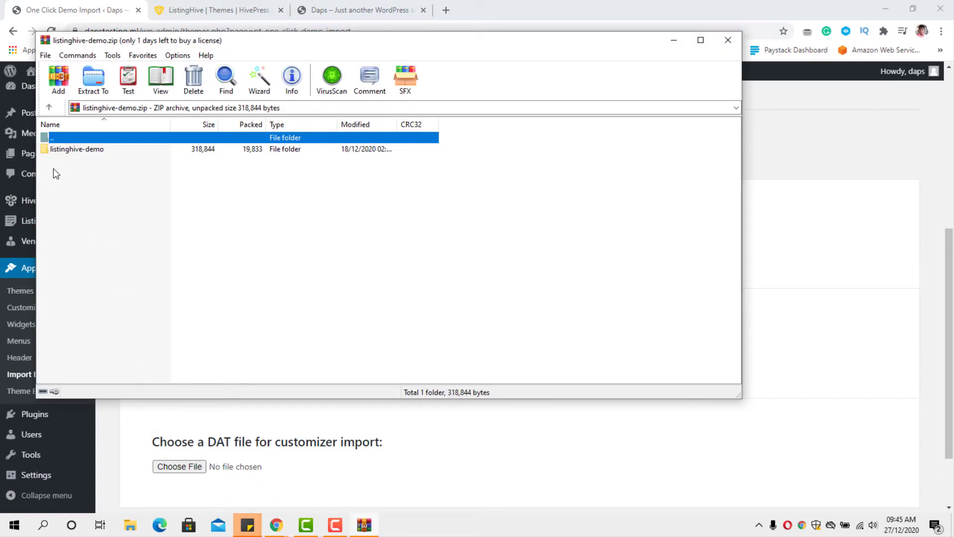
pyautogui.click(73, 153)
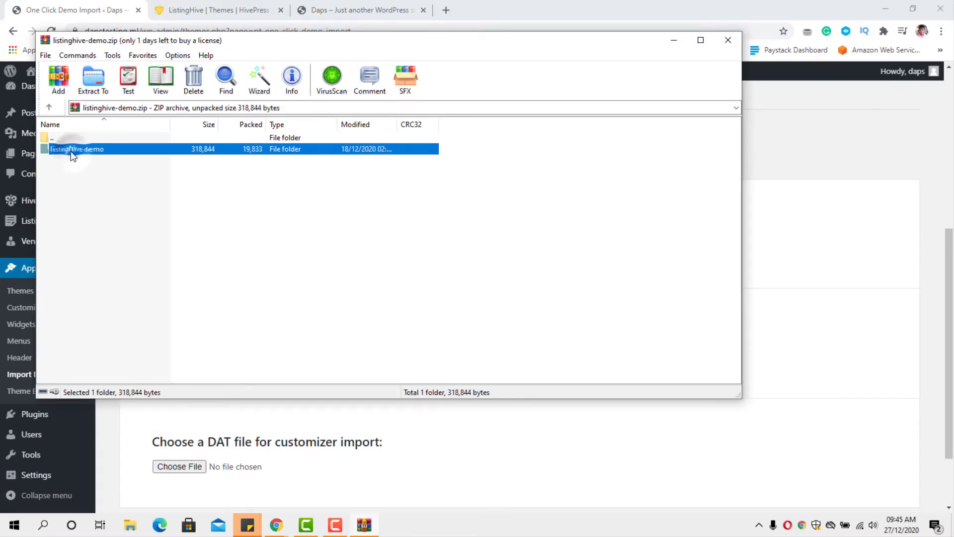
pyautogui.click(102, 78)
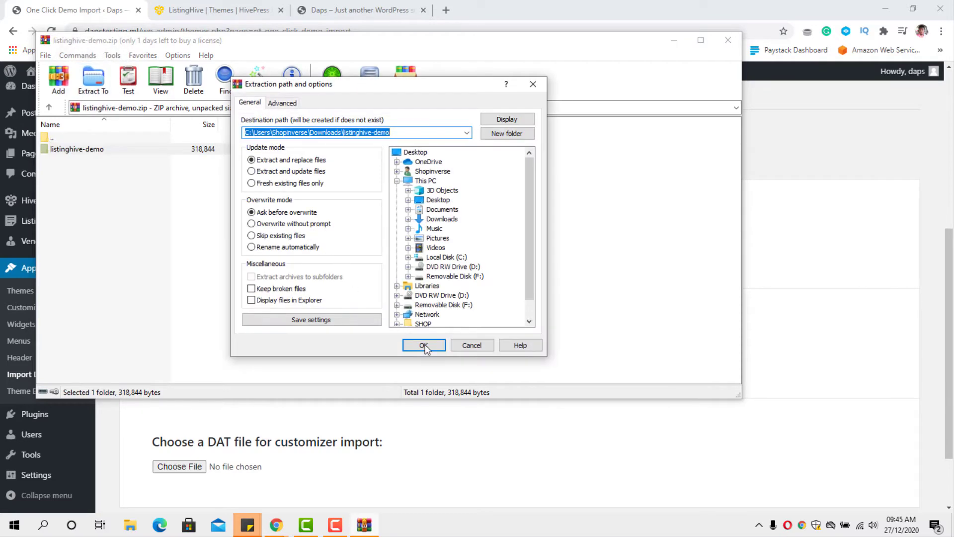
pyautogui.click(424, 346)
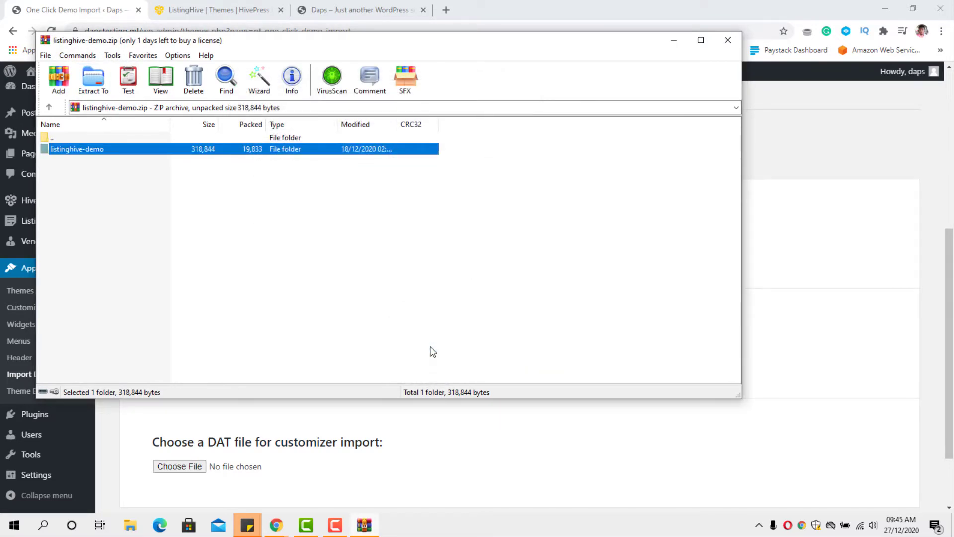
pyautogui.click(728, 40)
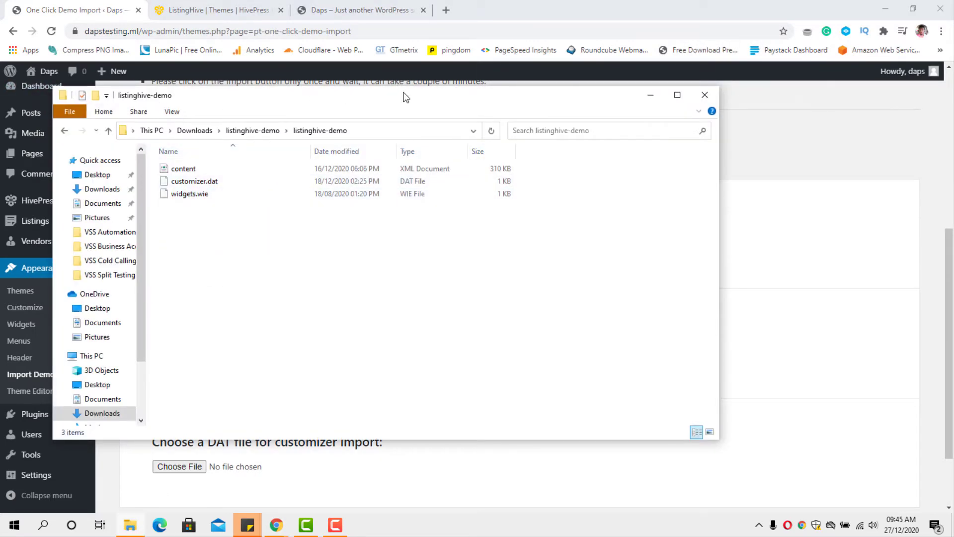
# Attach content.xml, widgets.wie and customizer.dat to the XML, widget and customizer upload fields
pyautogui.moveTo(364, 98); pyautogui.dragTo(697, 158)
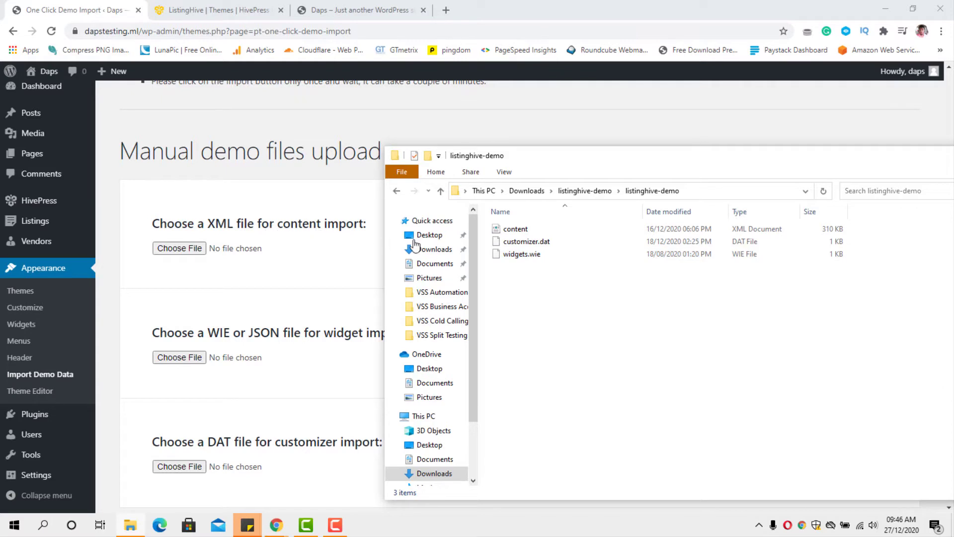
pyautogui.moveTo(512, 229); pyautogui.dragTo(187, 252)
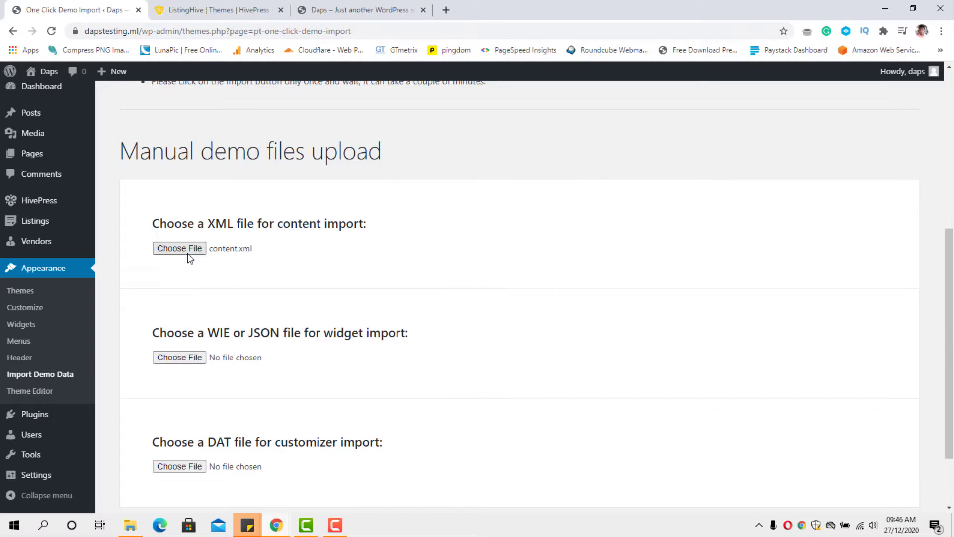
pyautogui.click(128, 528)
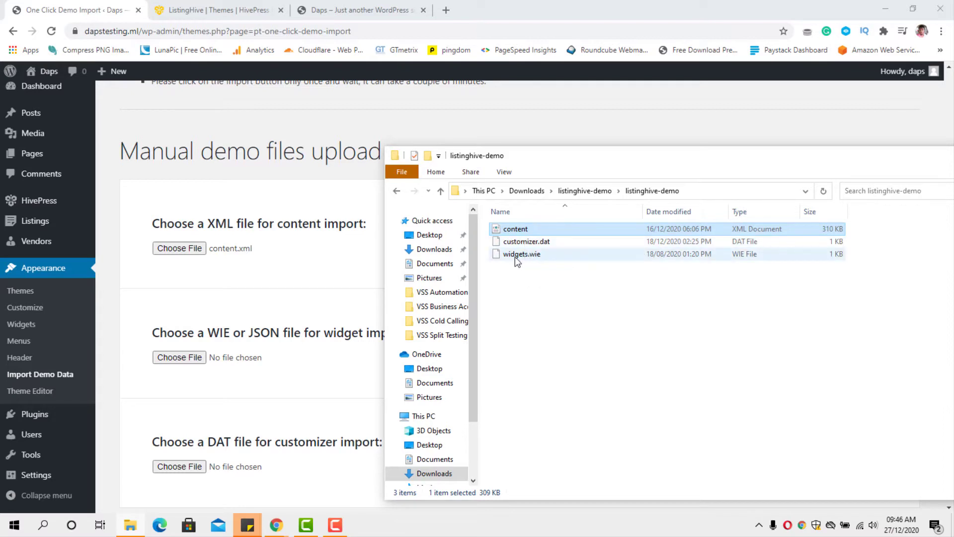
pyautogui.moveTo(504, 260); pyautogui.dragTo(193, 372)
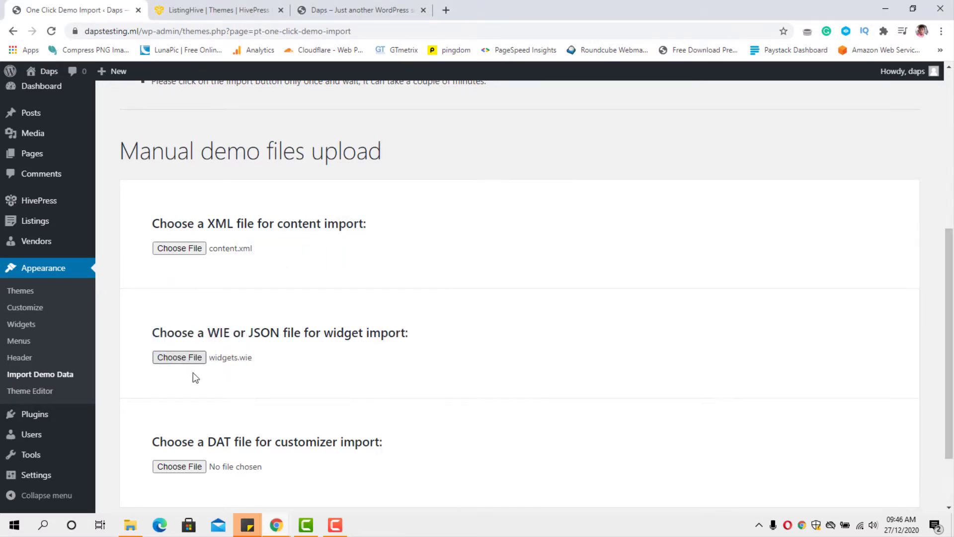
pyautogui.click(124, 523)
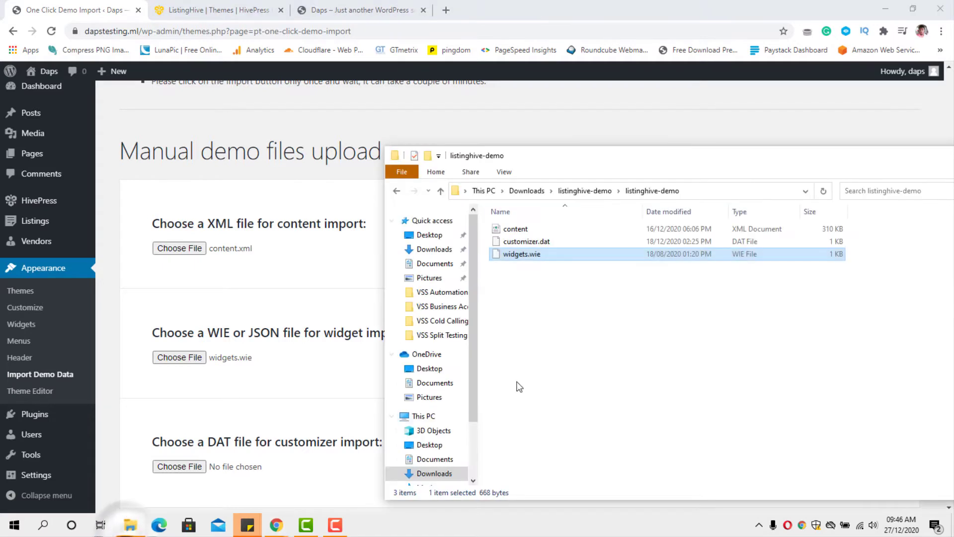
pyautogui.moveTo(499, 243); pyautogui.dragTo(184, 466)
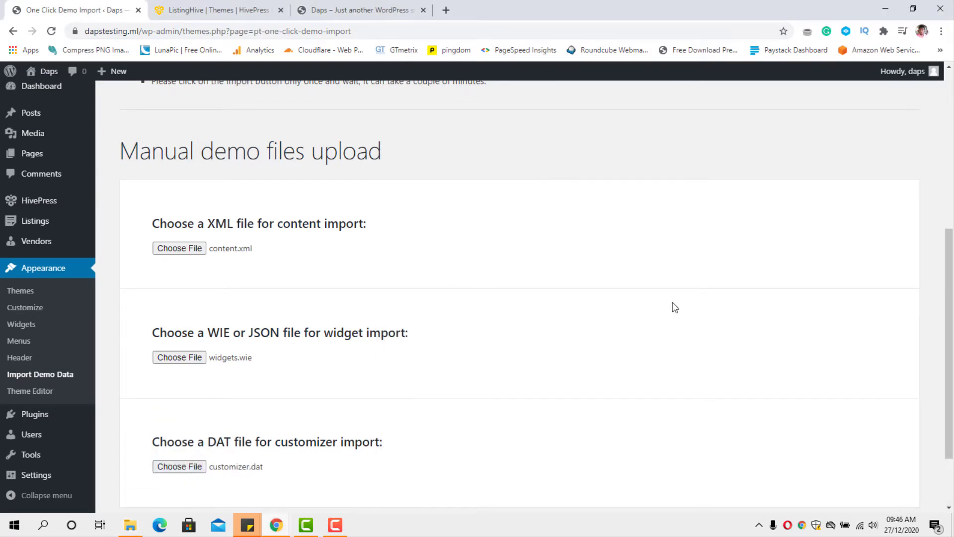
pyautogui.scroll(-2, 674, 303)
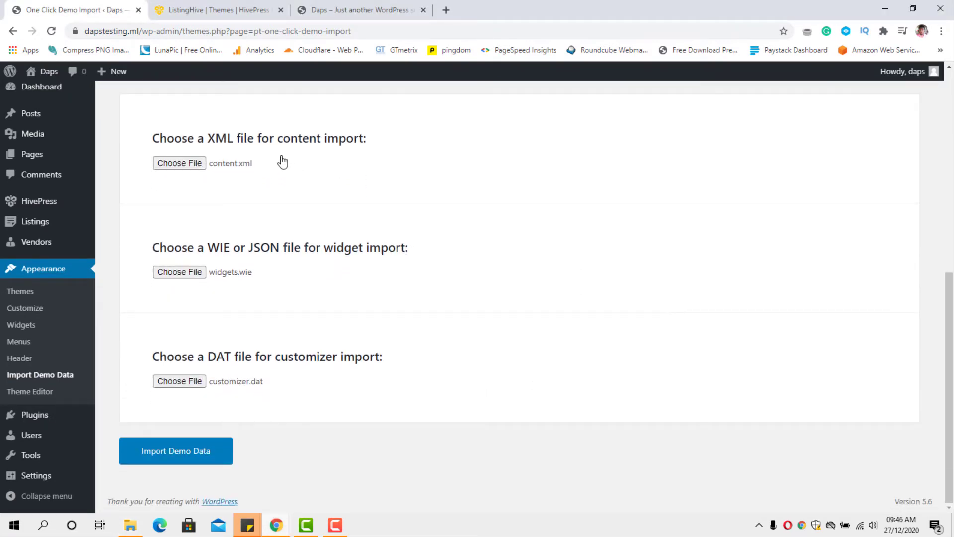
# Run Import Demo Data until the 'That's it, all done!' confirmation appears
pyautogui.click(184, 452)
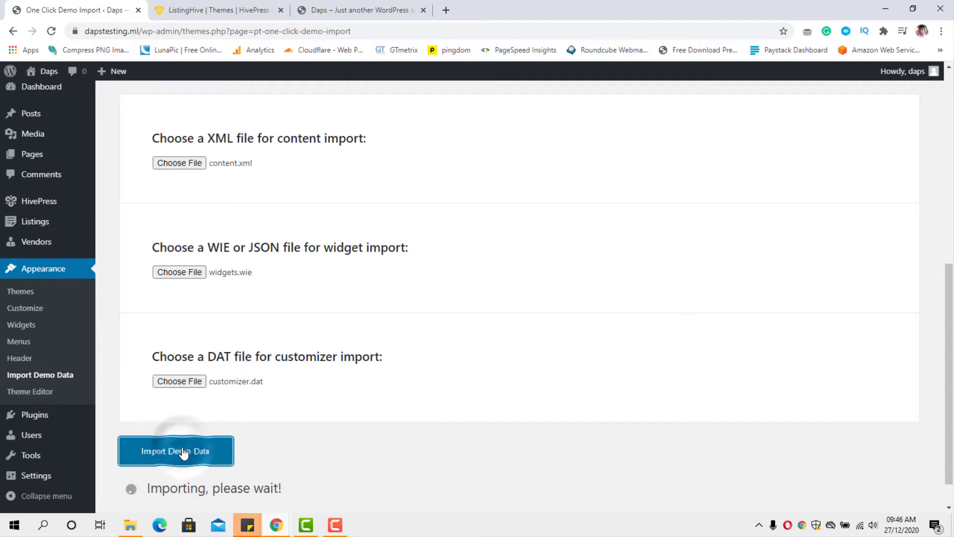
pyautogui.scroll(-1, 380, 450)
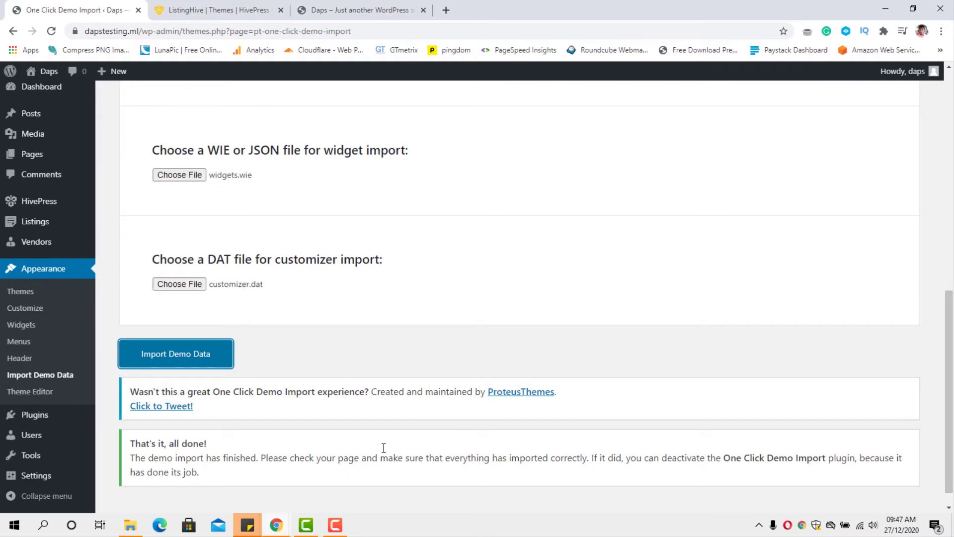
pyautogui.scroll(-1, 383, 447)
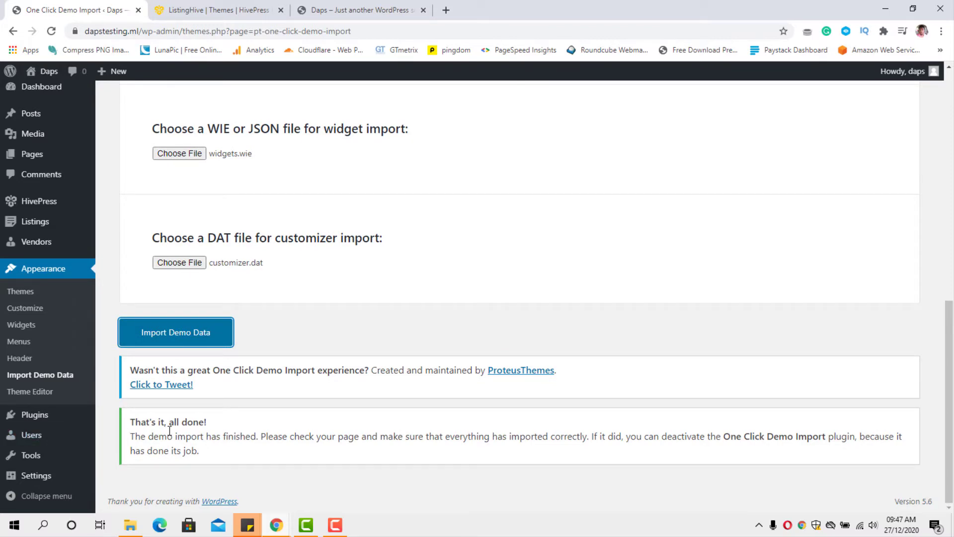
# Reload the front page to view the imported ListingHive demo home, then go to Add Listing
pyautogui.click(385, 10)
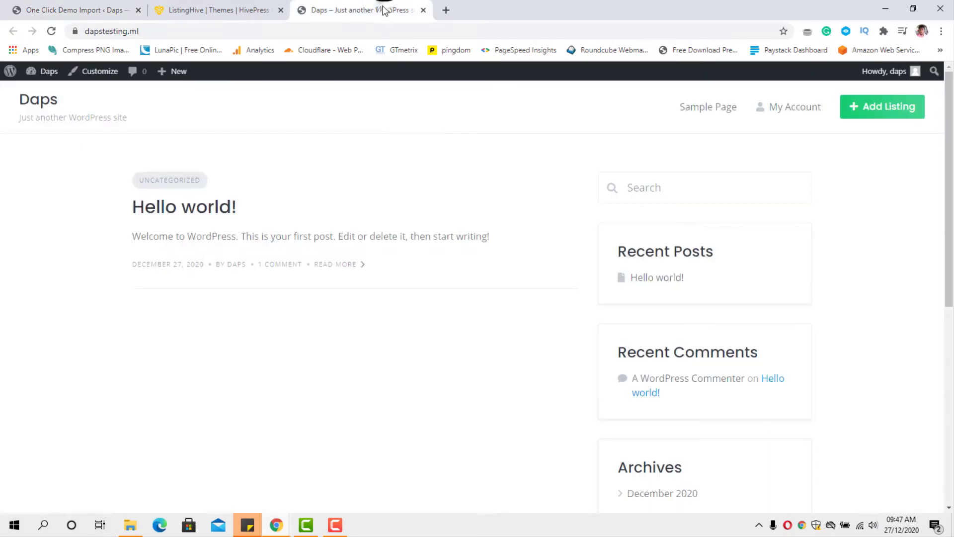
pyautogui.click(51, 31)
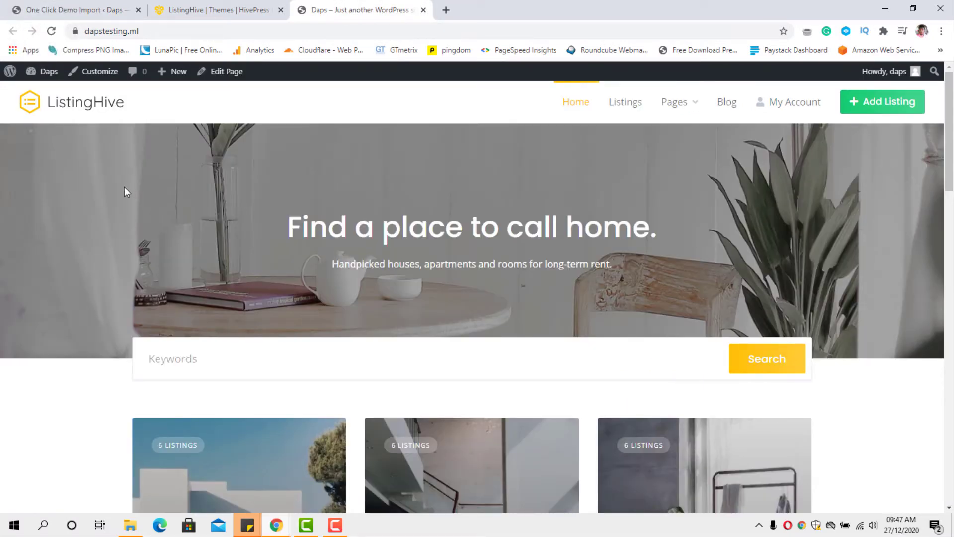
pyautogui.moveTo(952, 107); pyautogui.dragTo(944, 419)
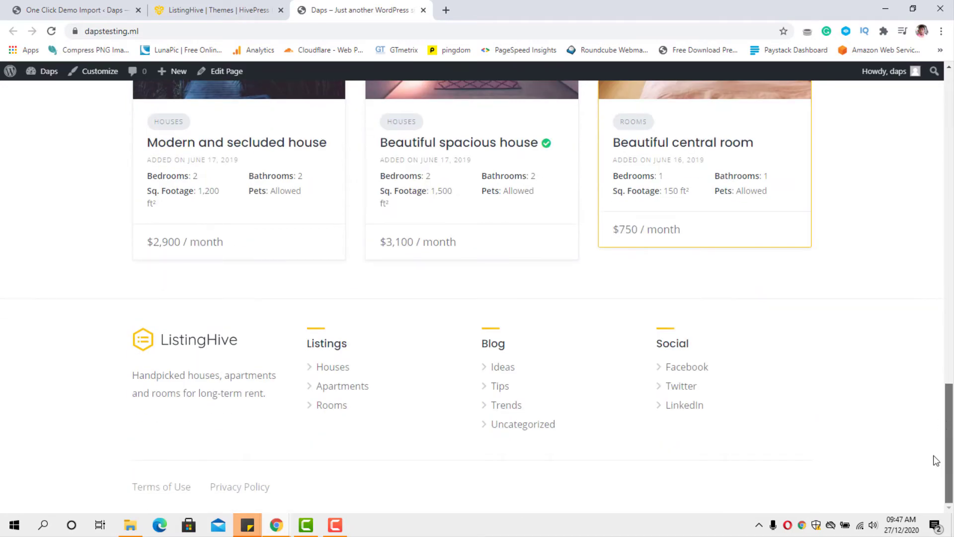
pyautogui.scroll(15, 937, 460)
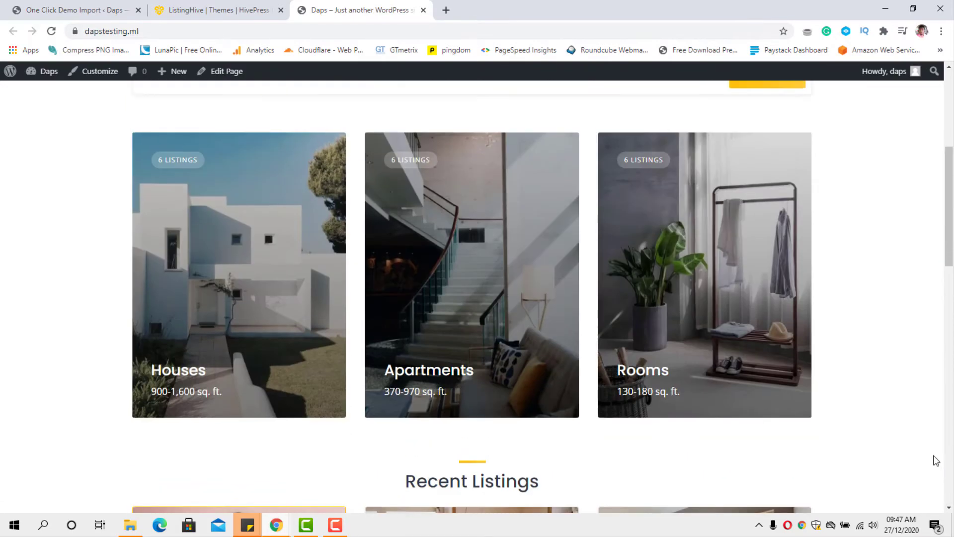
pyautogui.scroll(6, 936, 459)
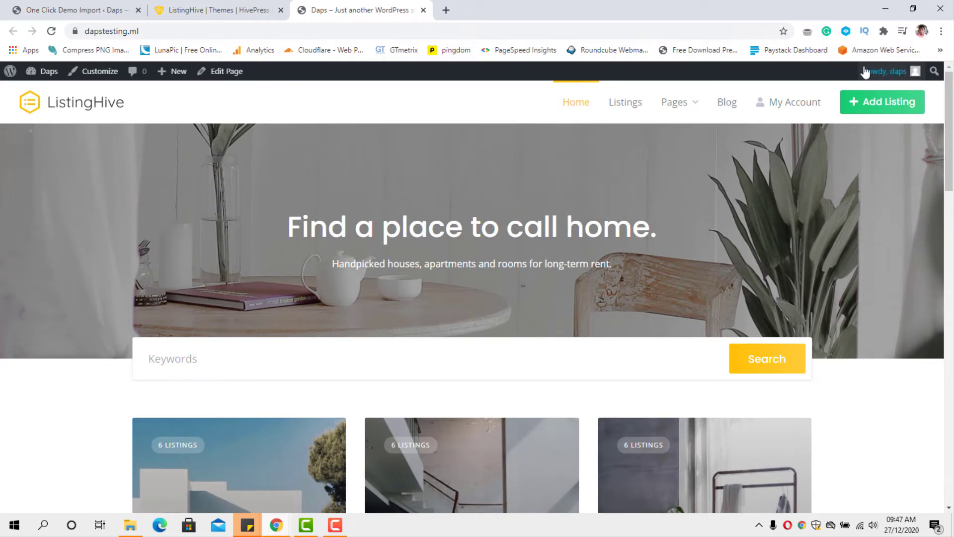
pyautogui.click(869, 106)
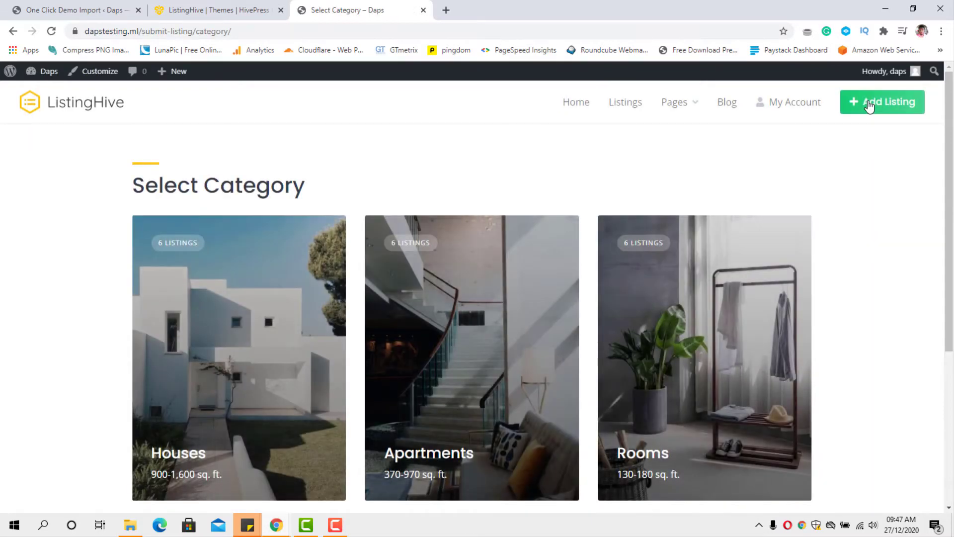
# Pick a category card on the Select Category page for the new listing
pyautogui.scroll(-5, 706, 140)
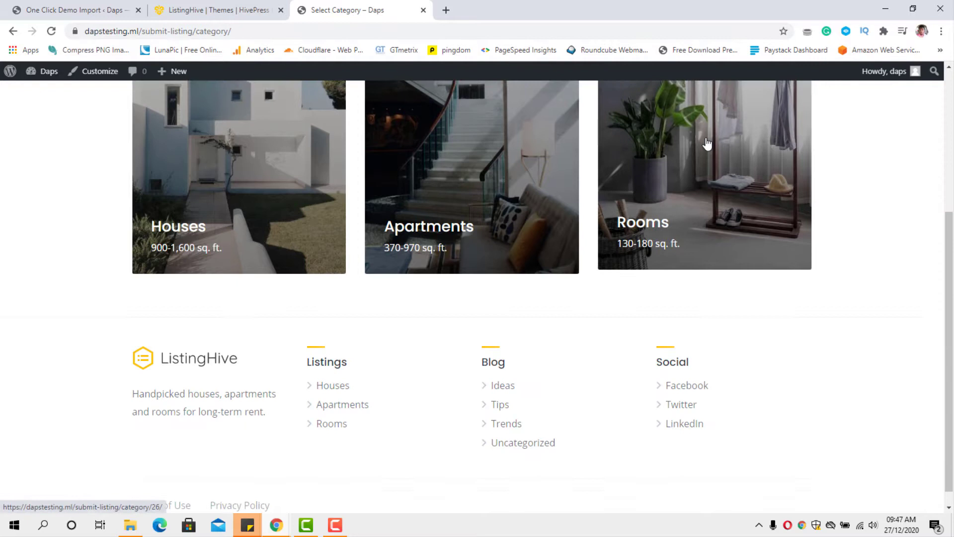
pyautogui.scroll(5, 705, 142)
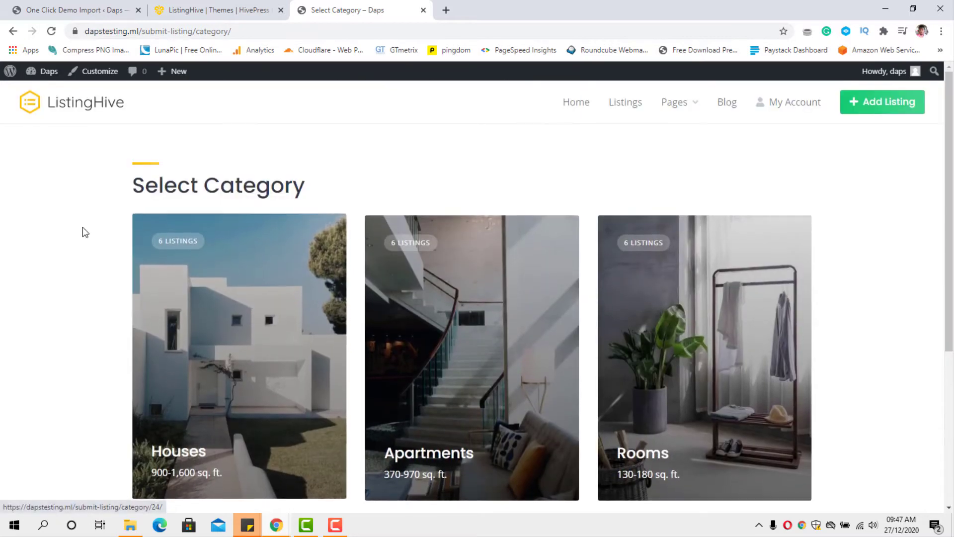
pyautogui.scroll(-2, 190, 283)
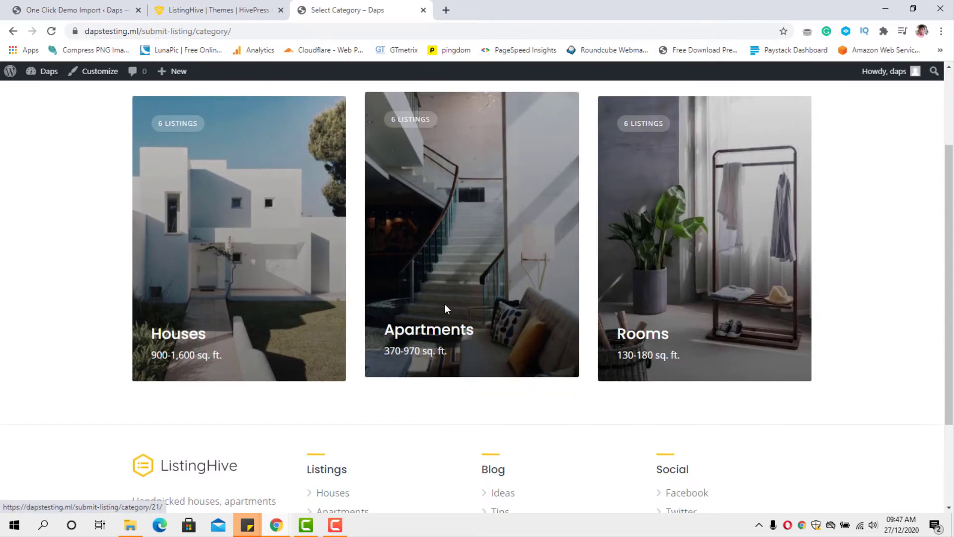
pyautogui.click(216, 261)
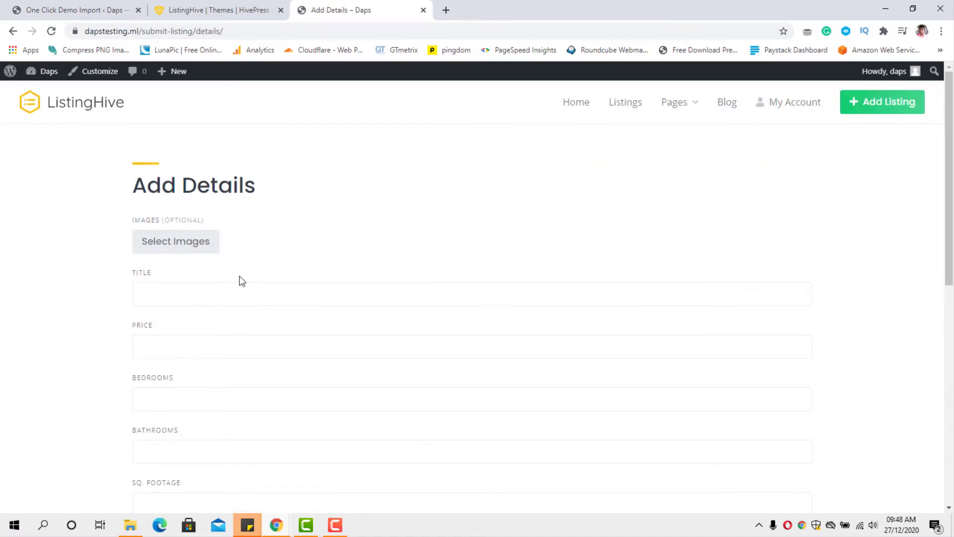
# Focus the Title and Price fields and browse the empty Add Details form fields
pyautogui.click(148, 290)
pyautogui.scroll(-1, 204, 298)
pyautogui.click(149, 281)
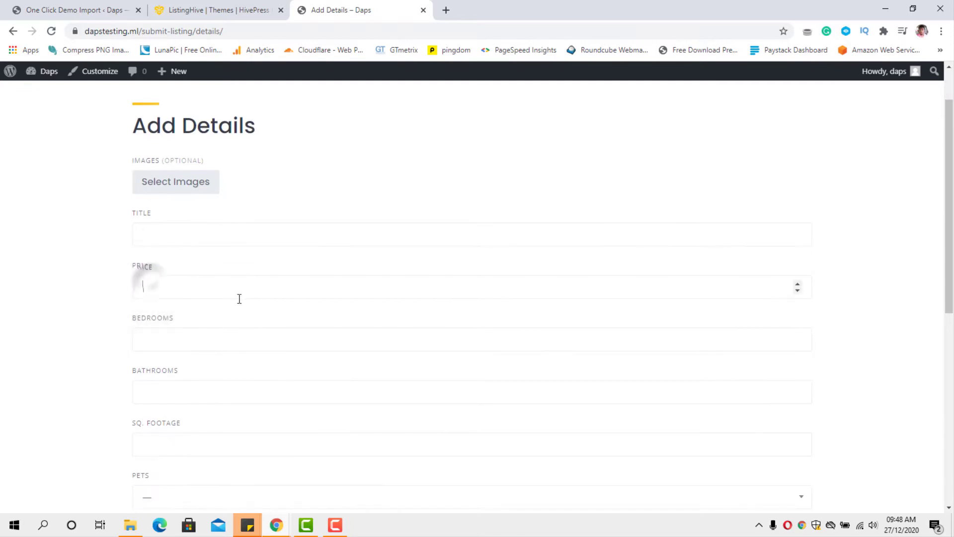
pyautogui.scroll(-2, 224, 304)
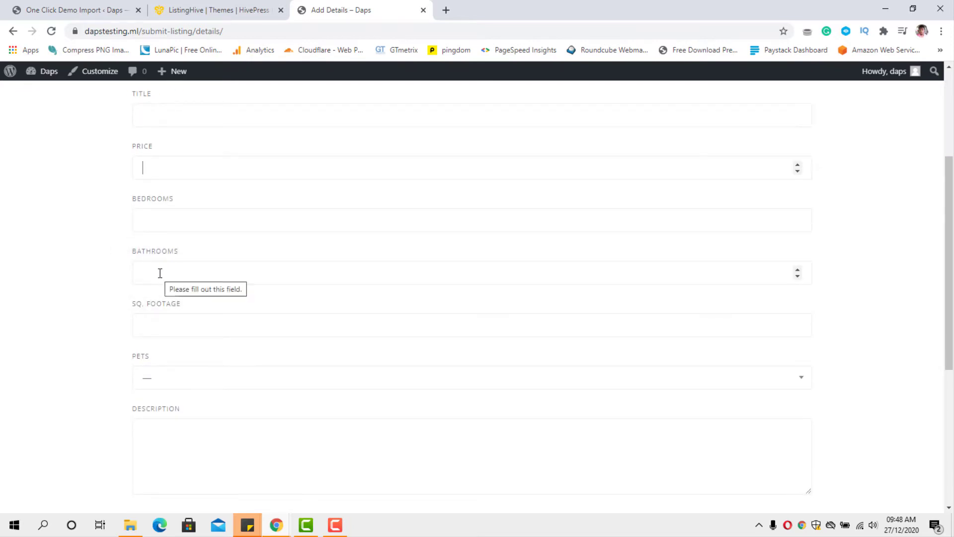
pyautogui.scroll(-1, 160, 272)
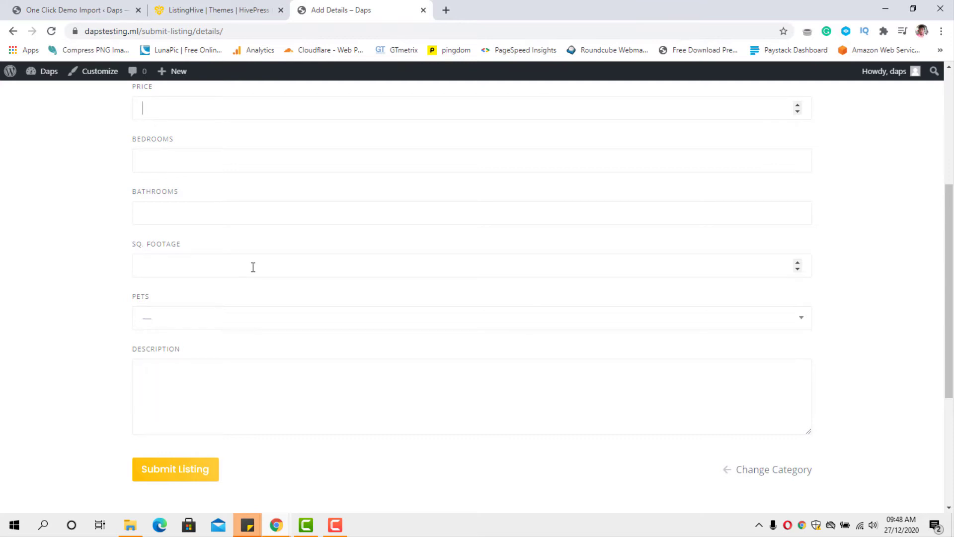
pyautogui.scroll(-3, 253, 267)
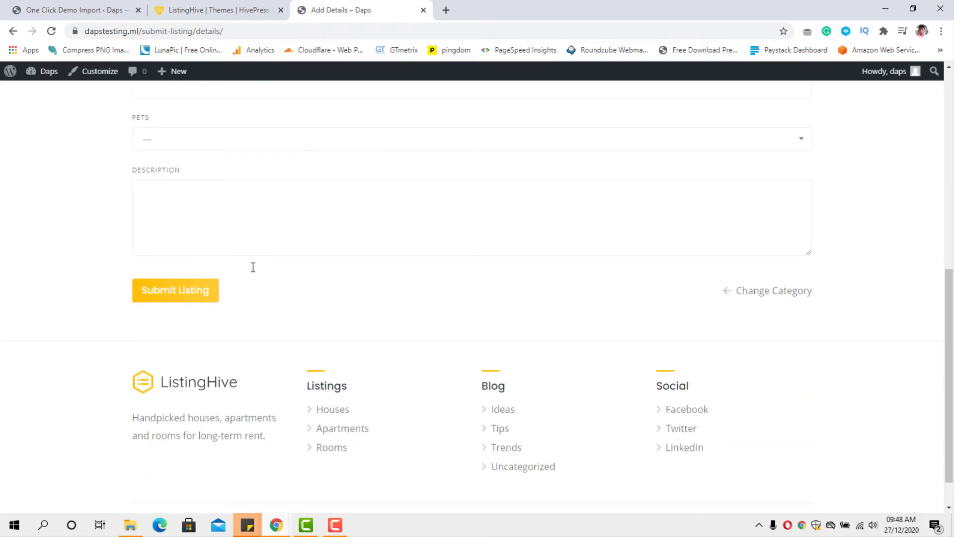
pyautogui.click(181, 292)
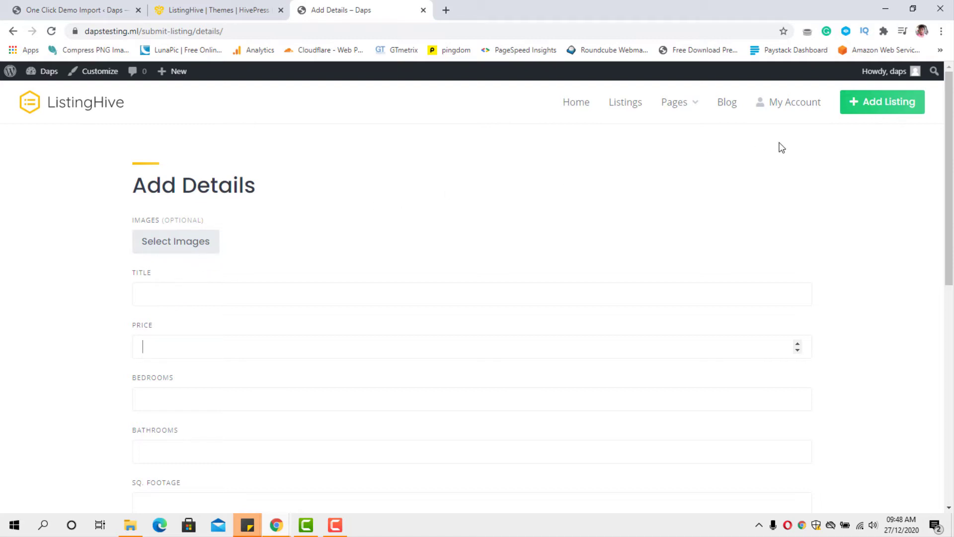
# Go to My Account and look over the Settings page's empty profile image, name and info fields
pyautogui.click(796, 105)
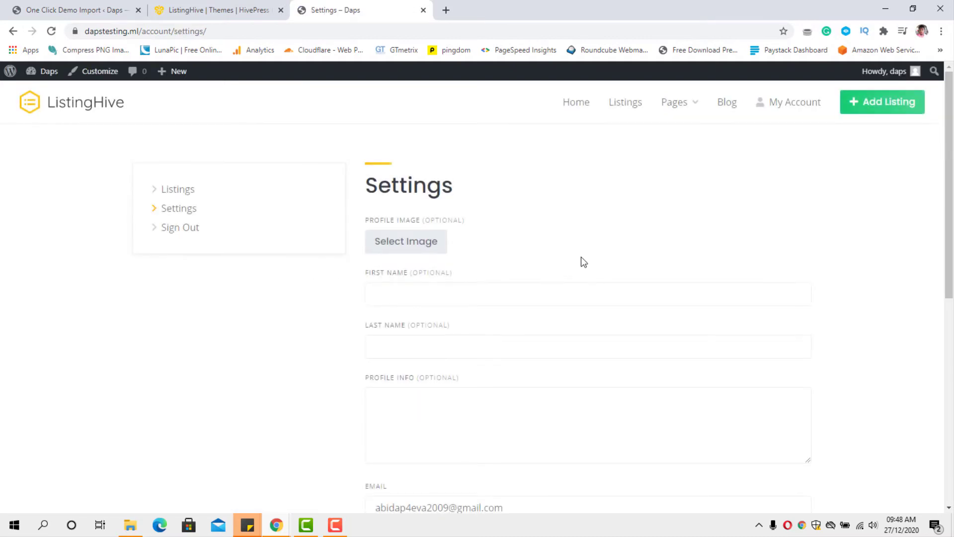
pyautogui.scroll(-2, 583, 260)
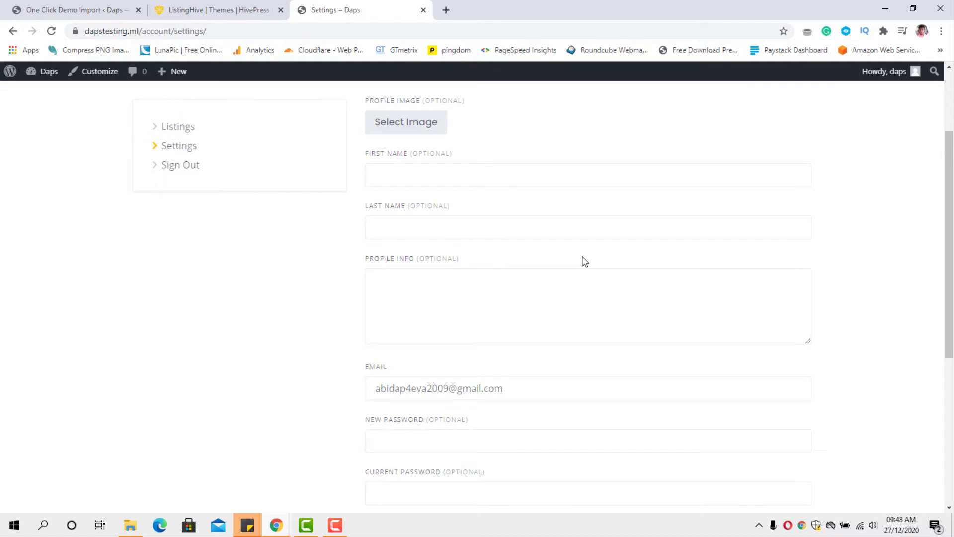
pyautogui.scroll(2, 585, 261)
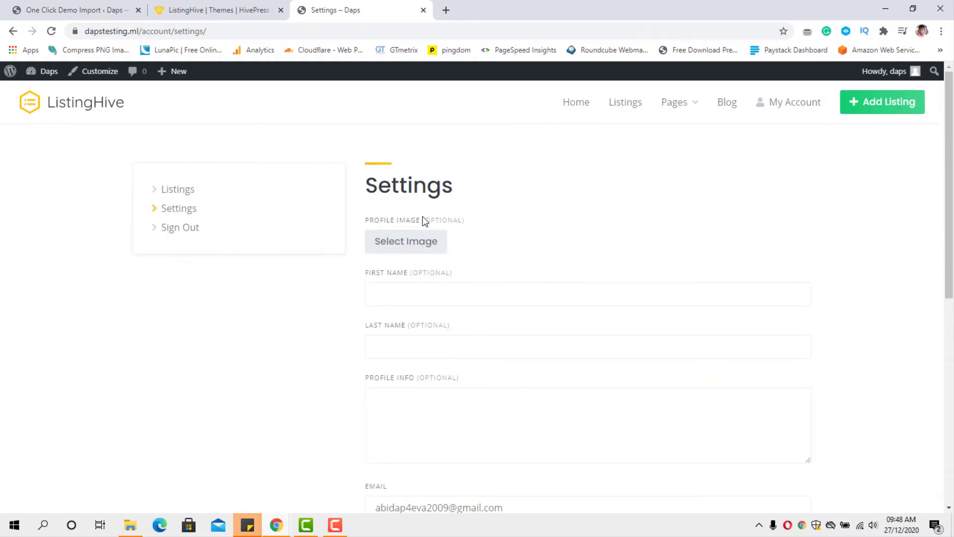
pyautogui.scroll(-1, 487, 238)
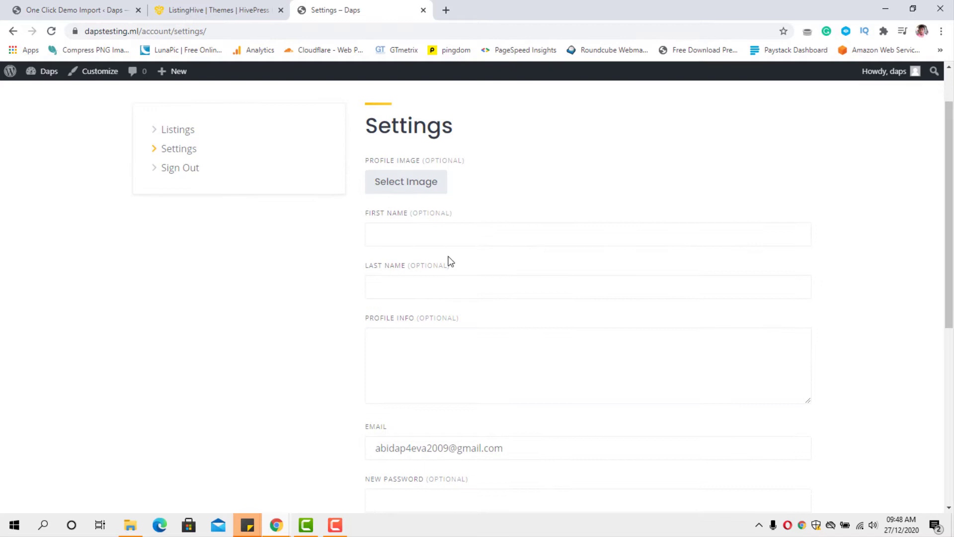
pyautogui.scroll(-2, 447, 263)
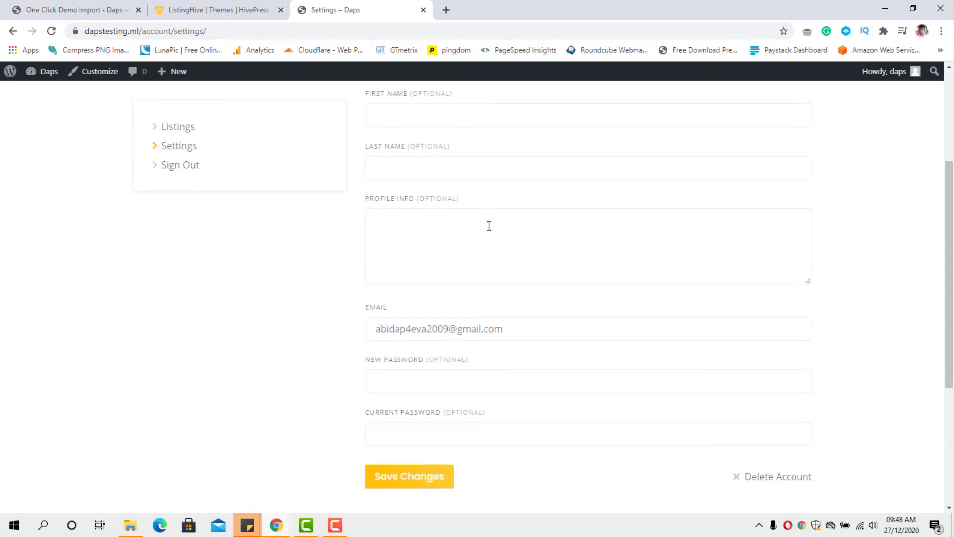
pyautogui.scroll(-4, 490, 226)
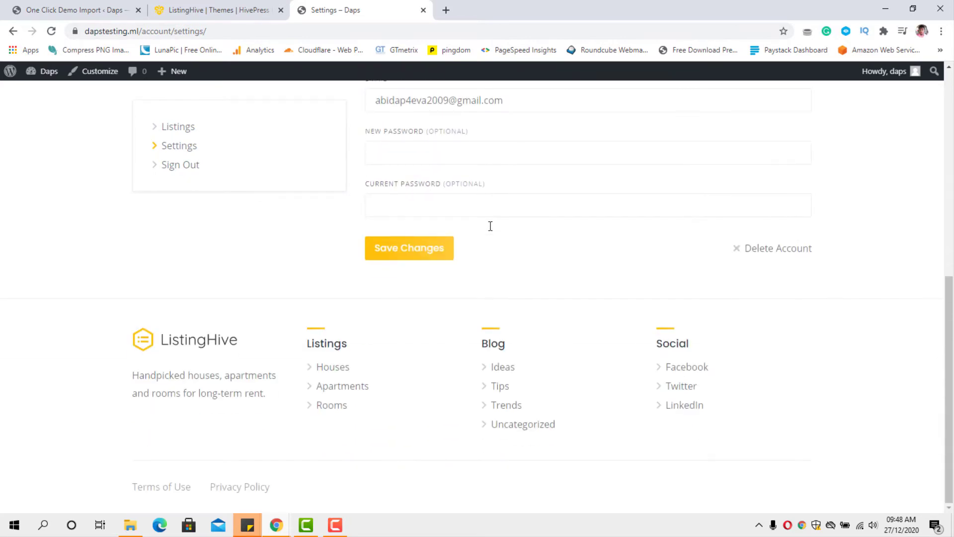
pyautogui.scroll(6, 490, 226)
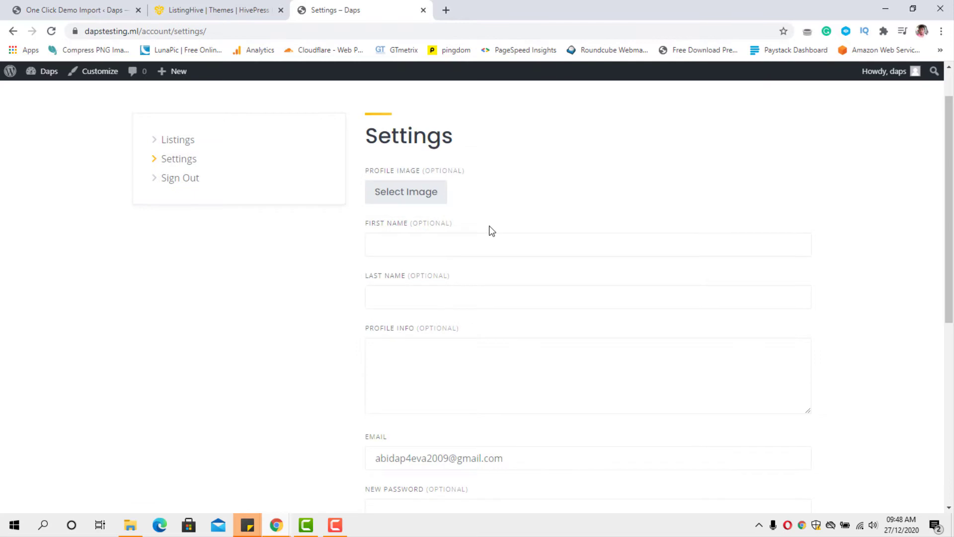
pyautogui.scroll(1, 488, 228)
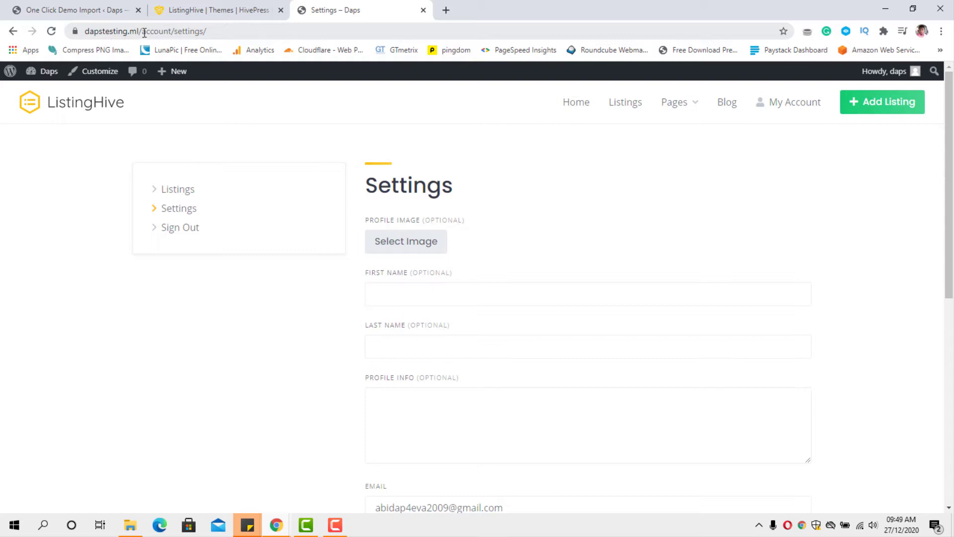
# Copy the site's home address and open it in an Incognito window
pyautogui.moveTo(144, 33); pyautogui.dragTo(82, 31)
pyautogui.rightClick(111, 31)
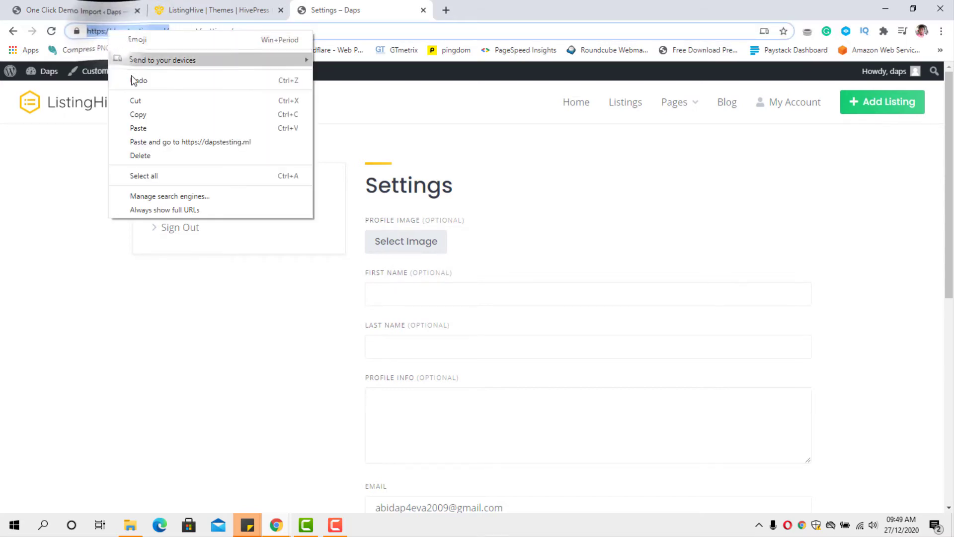
pyautogui.click(135, 114)
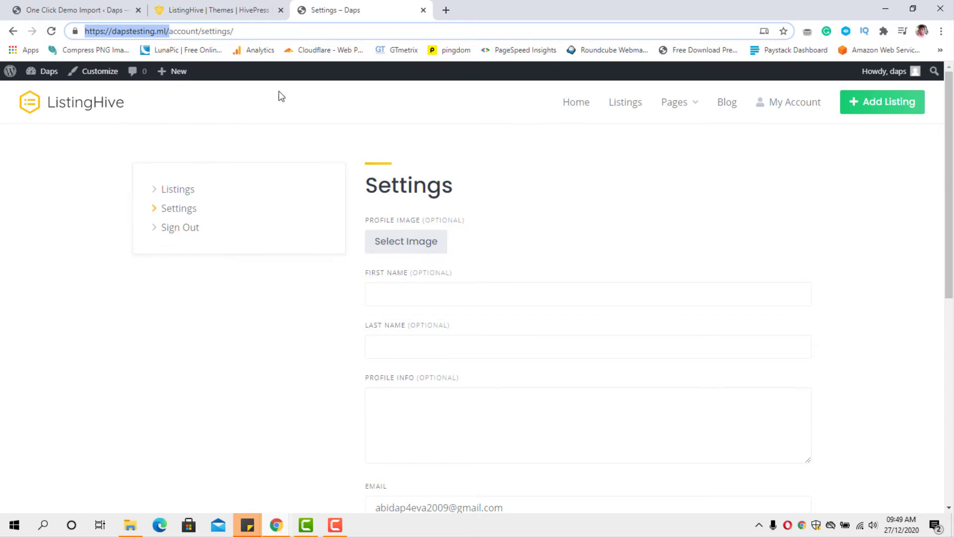
pyautogui.hotkey('alt', 'Tab')
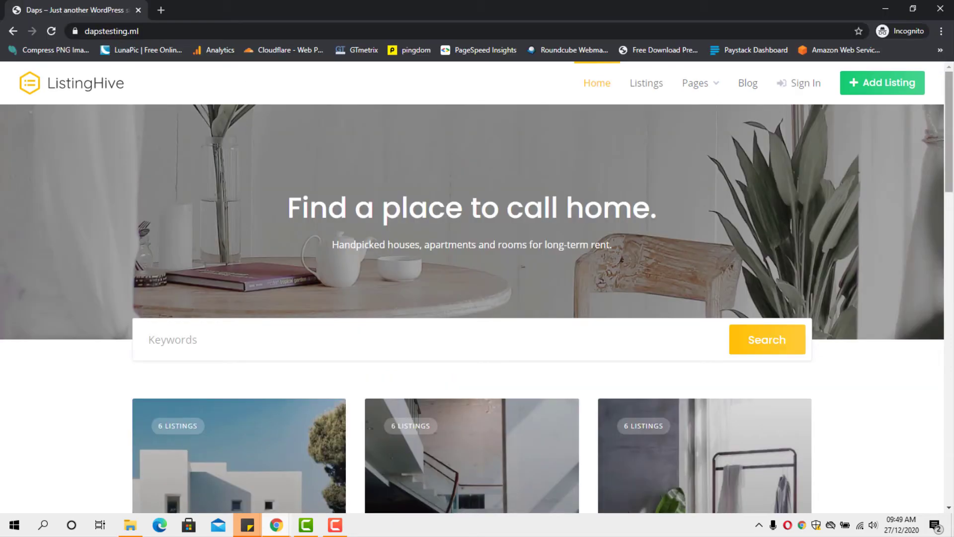
pyautogui.scroll(-10, 730, 239)
pyautogui.scroll(7, 729, 239)
pyautogui.scroll(4, 477, 288)
# As a logged-out visitor, try Add Listing, open the Register form, then close it
pyautogui.click(874, 84)
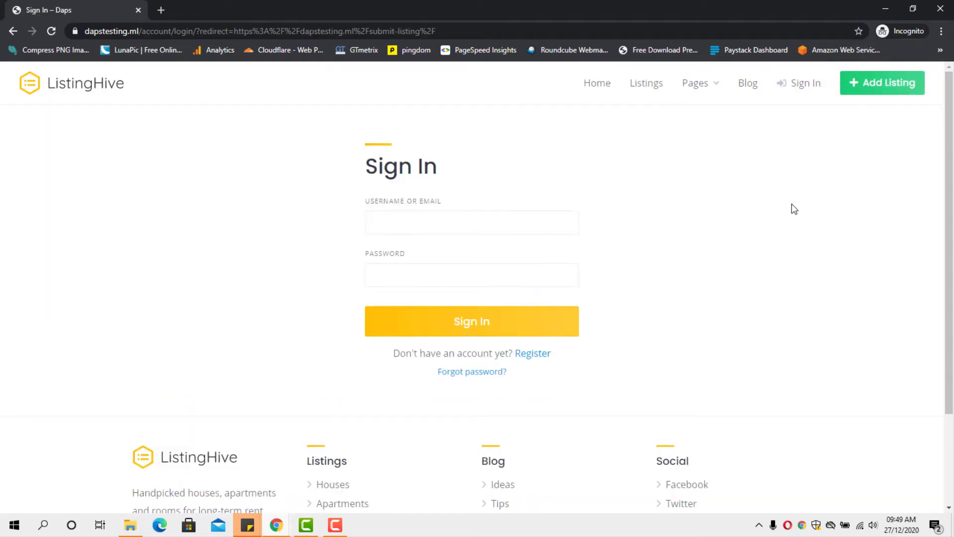
pyautogui.scroll(-3, 765, 219)
pyautogui.middleClick(765, 217)
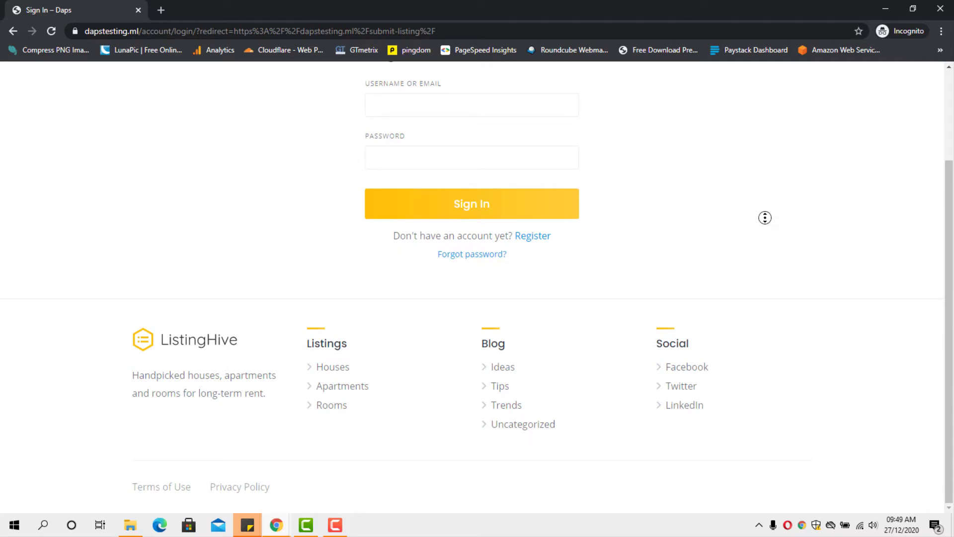
pyautogui.scroll(3, 765, 218)
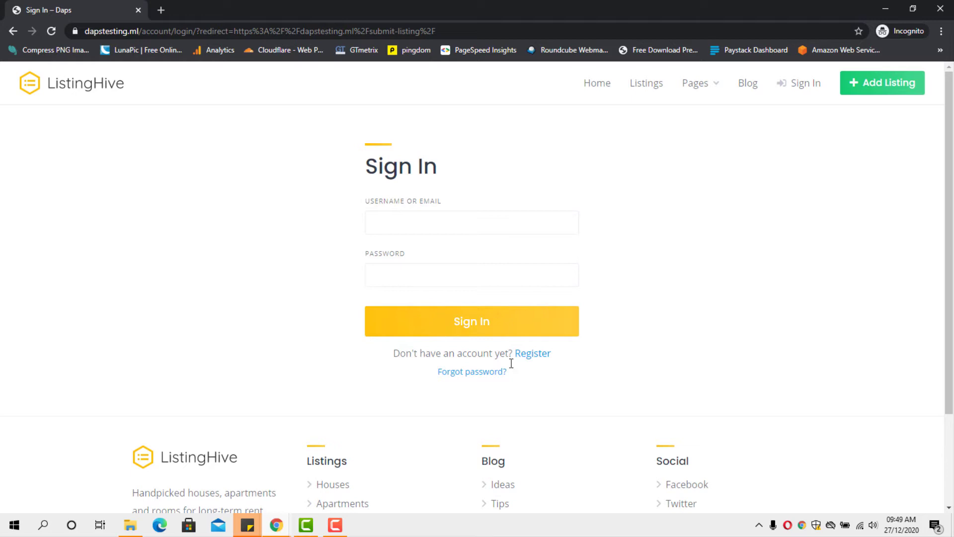
pyautogui.click(541, 355)
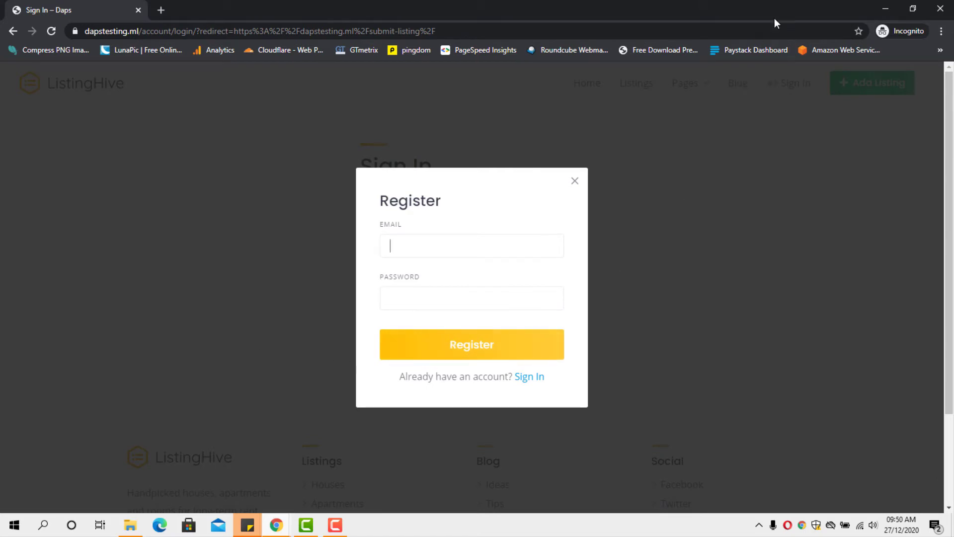
pyautogui.click(576, 182)
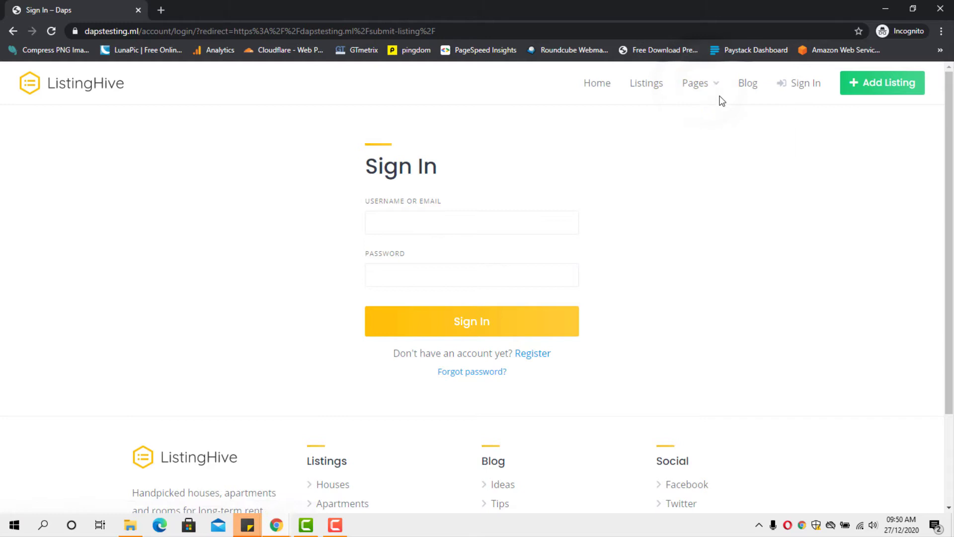
# Open the 'Stylish remodeled room' listing ($870 / month) and scroll through its page
pyautogui.moveTo(715, 88)
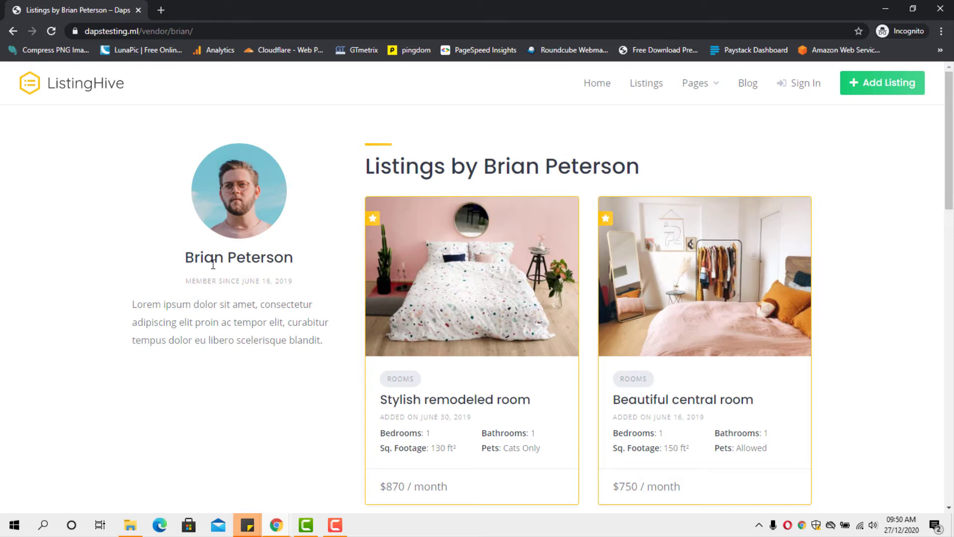
pyautogui.scroll(-3, 213, 264)
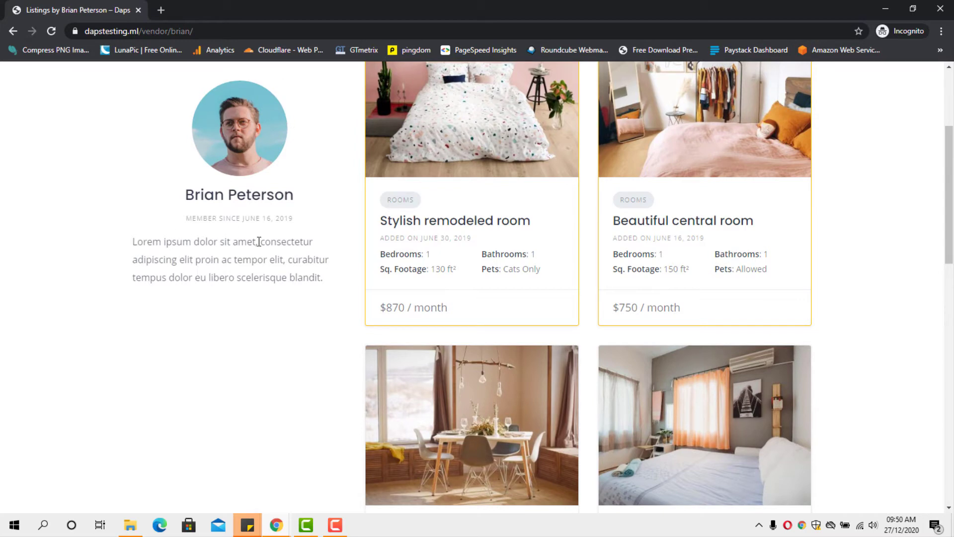
pyautogui.scroll(-5, 259, 241)
pyautogui.scroll(-3, 545, 256)
pyautogui.scroll(10, 545, 255)
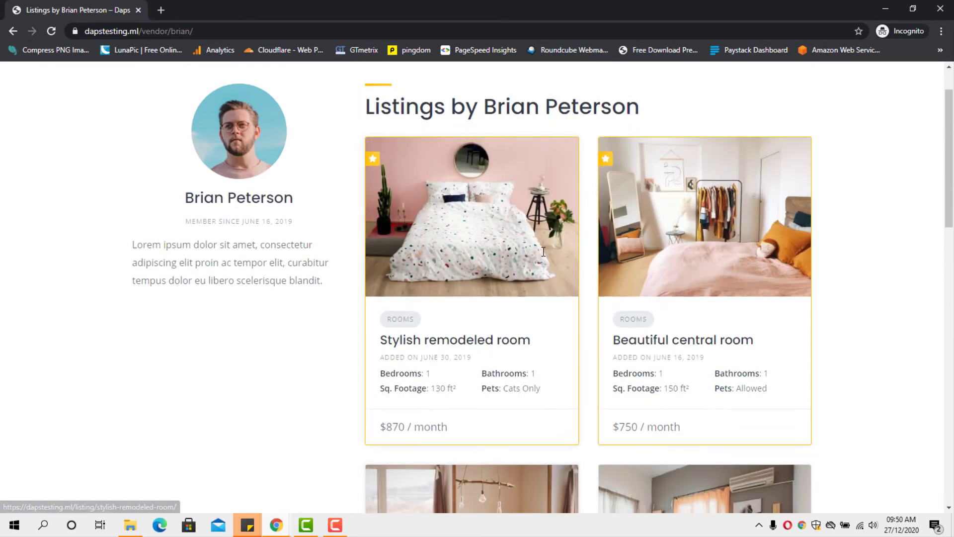
pyautogui.click(521, 328)
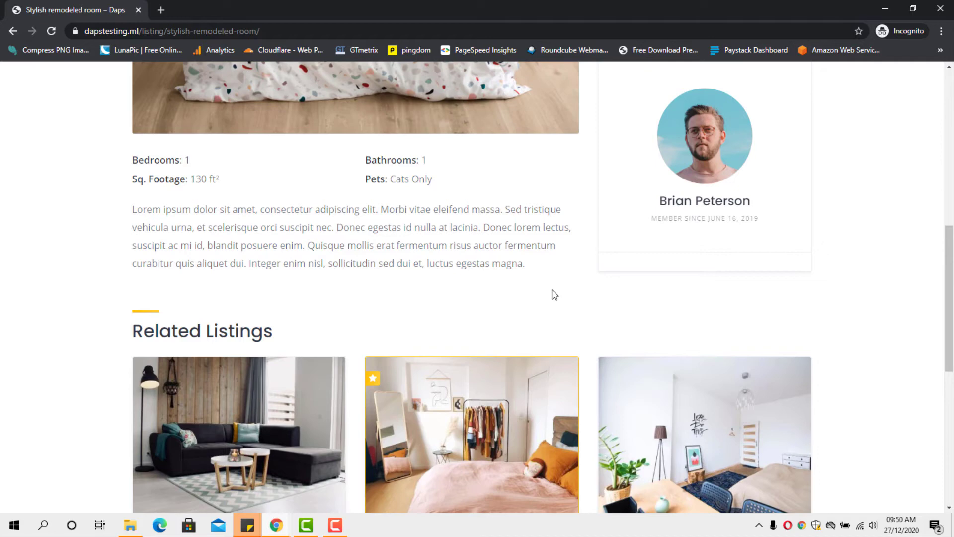
pyautogui.scroll(7, 554, 295)
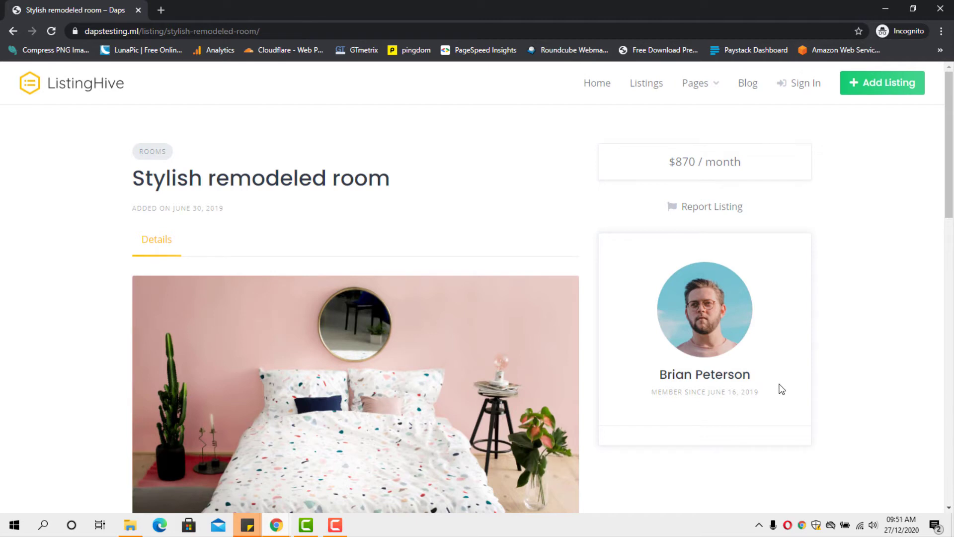
pyautogui.scroll(-1, 781, 389)
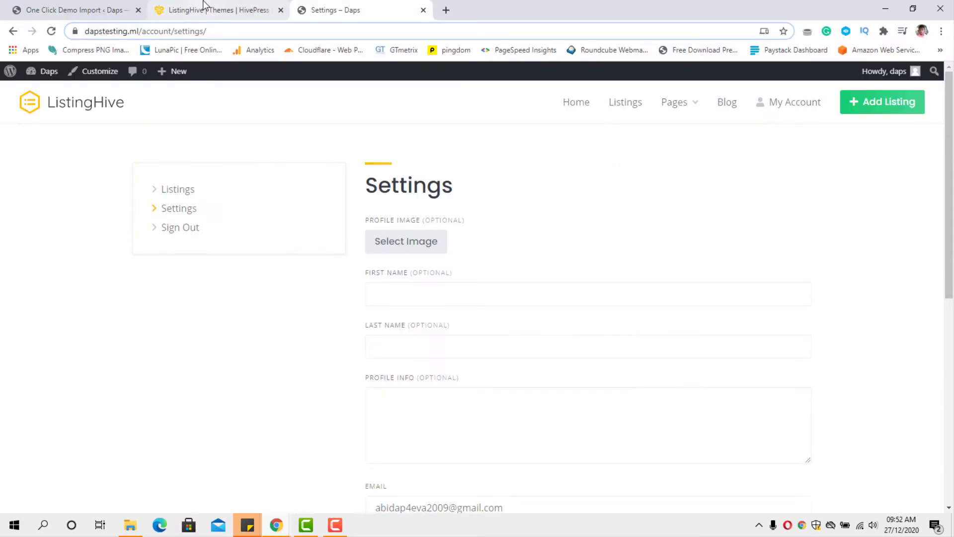
# Return to the ListingHive docs, go to hivepress.io and scroll through its feature sections
pyautogui.click(209, 10)
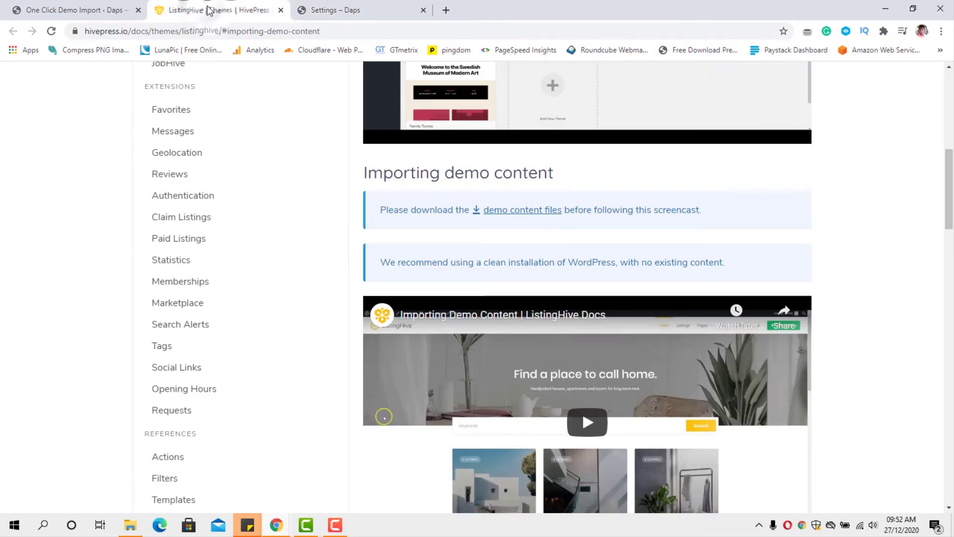
pyautogui.scroll(6, 179, 238)
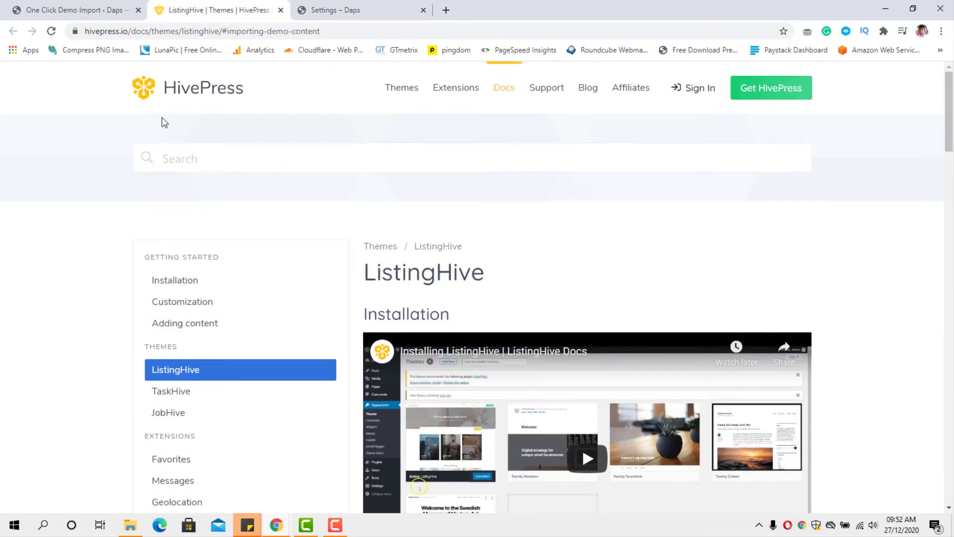
pyautogui.click(208, 93)
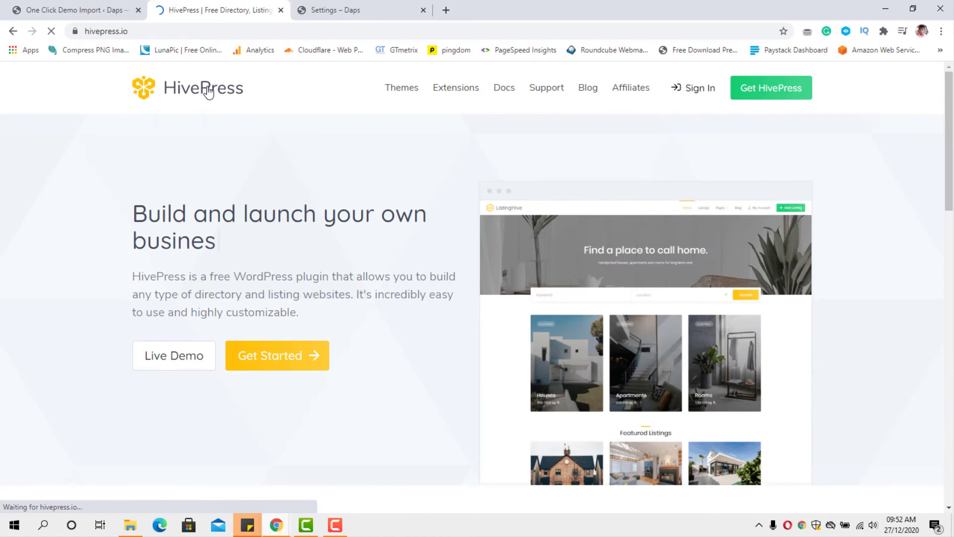
pyautogui.scroll(-10, 342, 190)
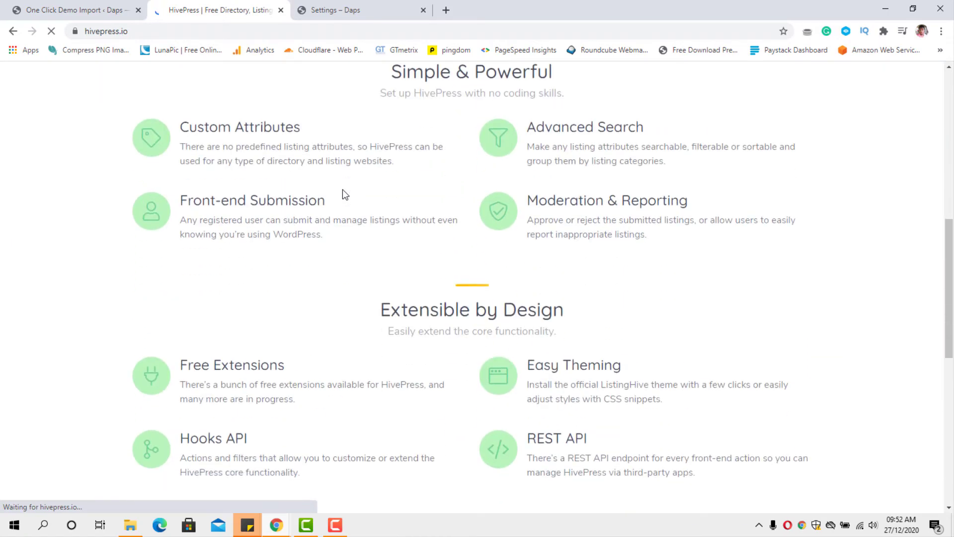
pyautogui.scroll(9, 342, 189)
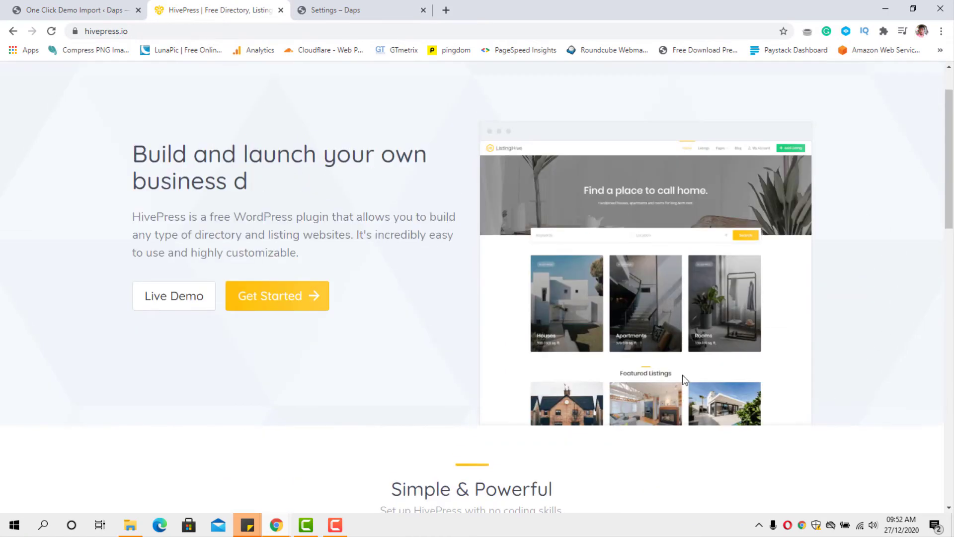
pyautogui.scroll(-4, 675, 353)
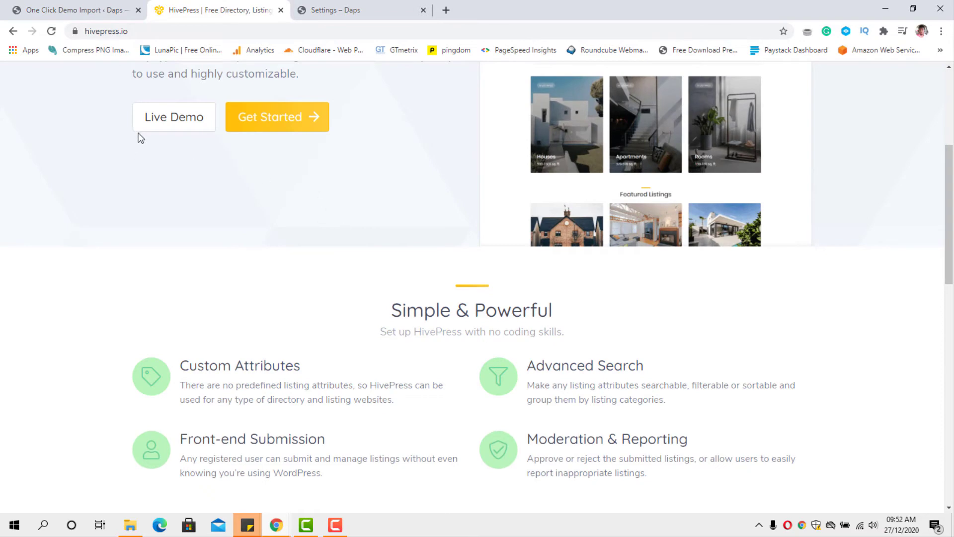
pyautogui.scroll(-6, 426, 244)
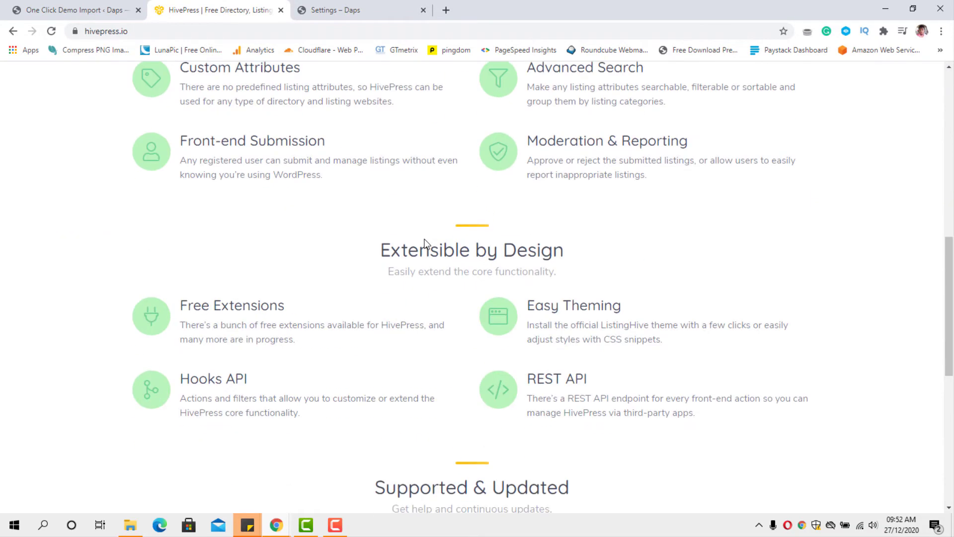
pyautogui.scroll(-8, 425, 244)
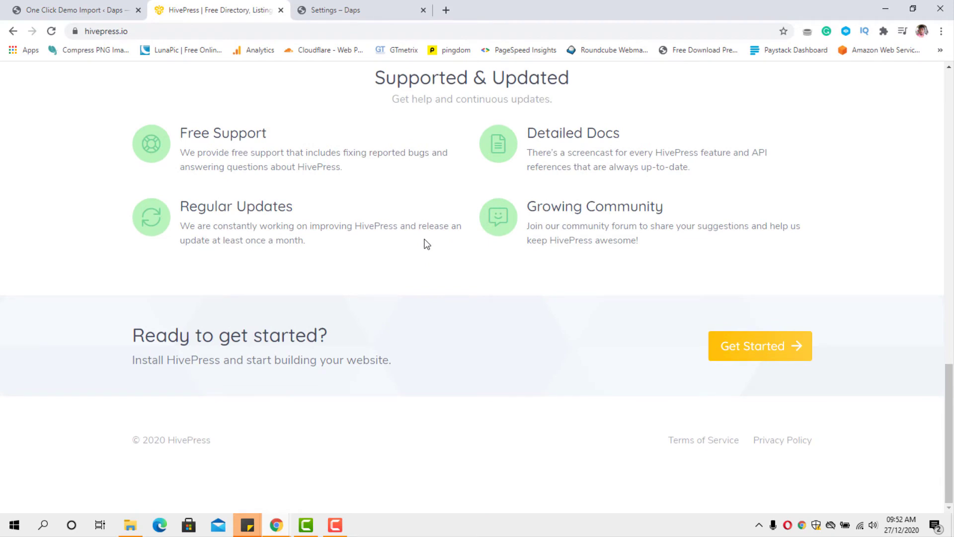
pyautogui.scroll(20, 427, 244)
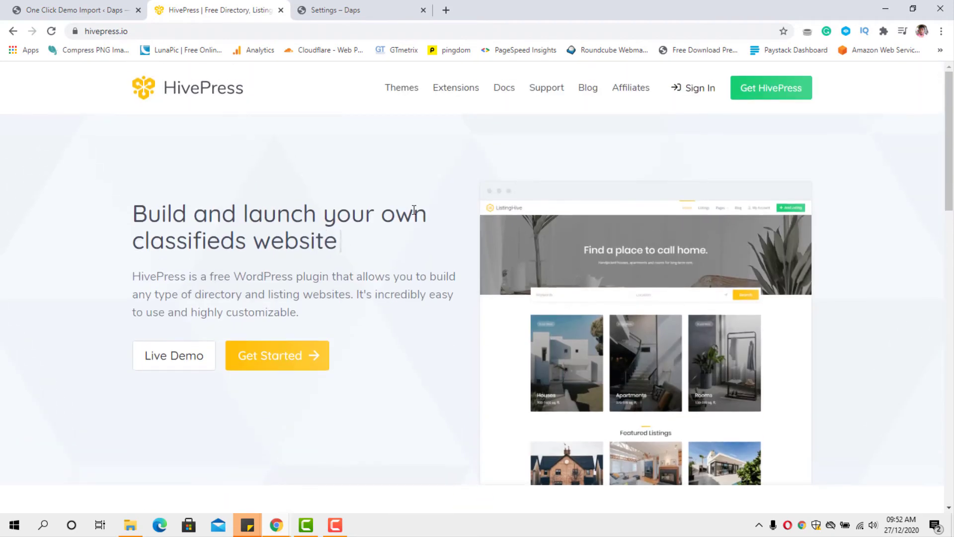
# Open HivePress Extensions and browse add-ons like Requests ($29), Search Alerts, Opening Hours and Tags ($19)
pyautogui.click(437, 94)
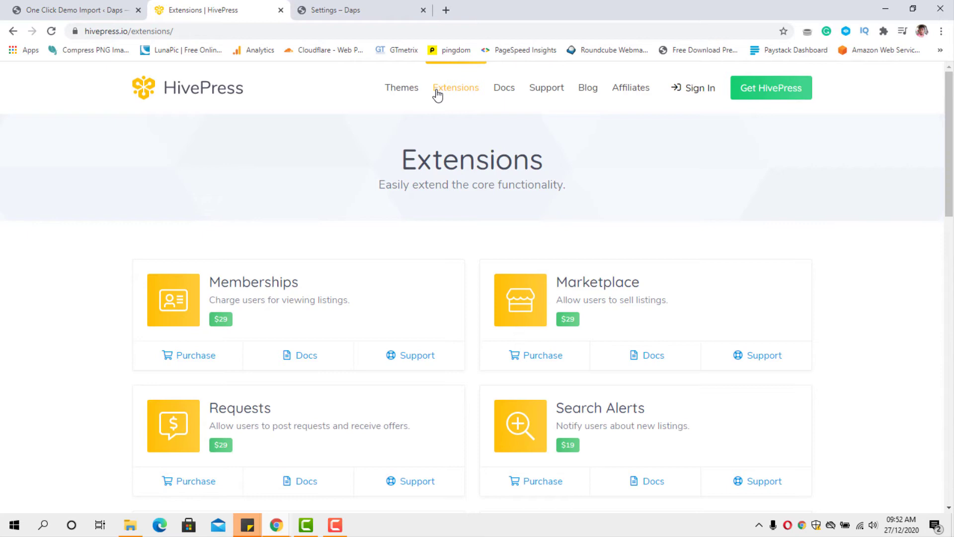
pyautogui.scroll(-1, 459, 176)
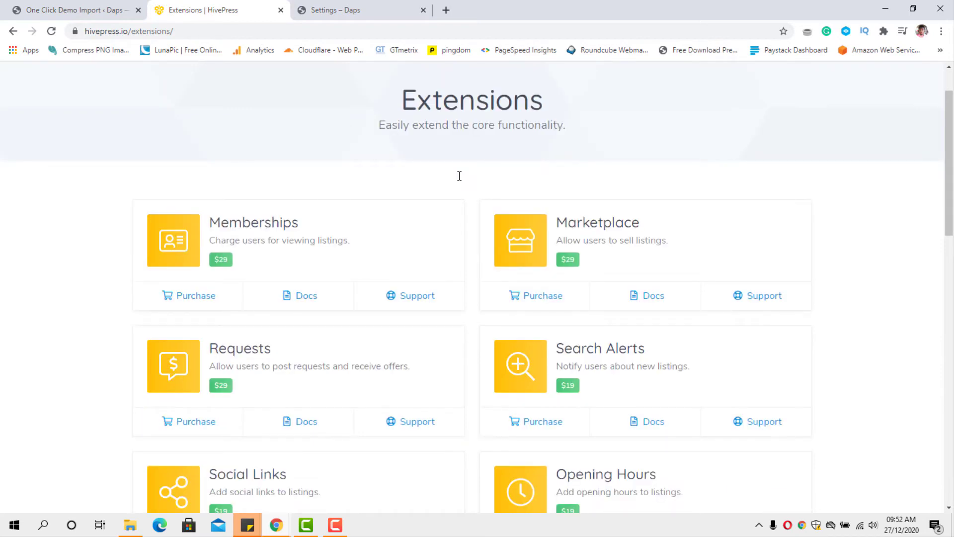
pyautogui.scroll(-3, 460, 176)
pyautogui.scroll(2, 458, 179)
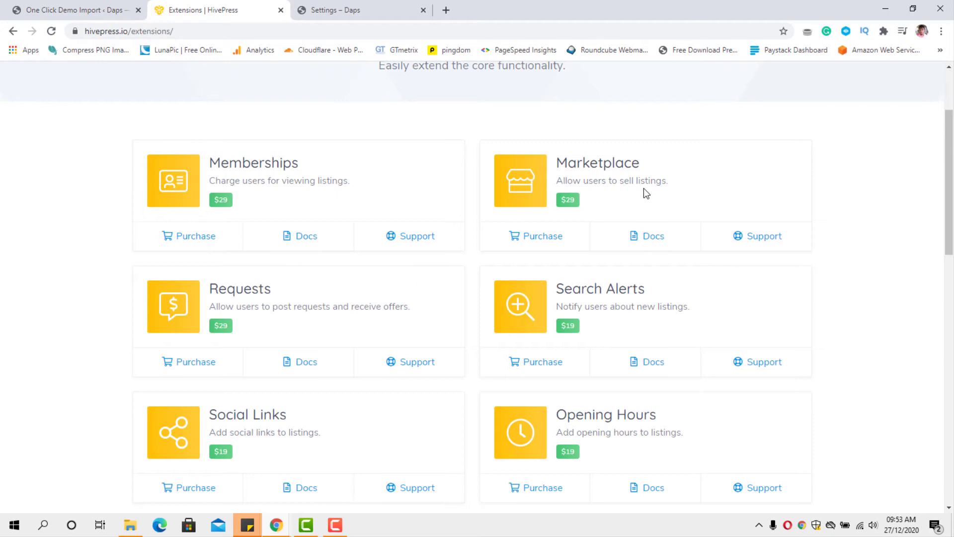
pyautogui.scroll(-2, 646, 193)
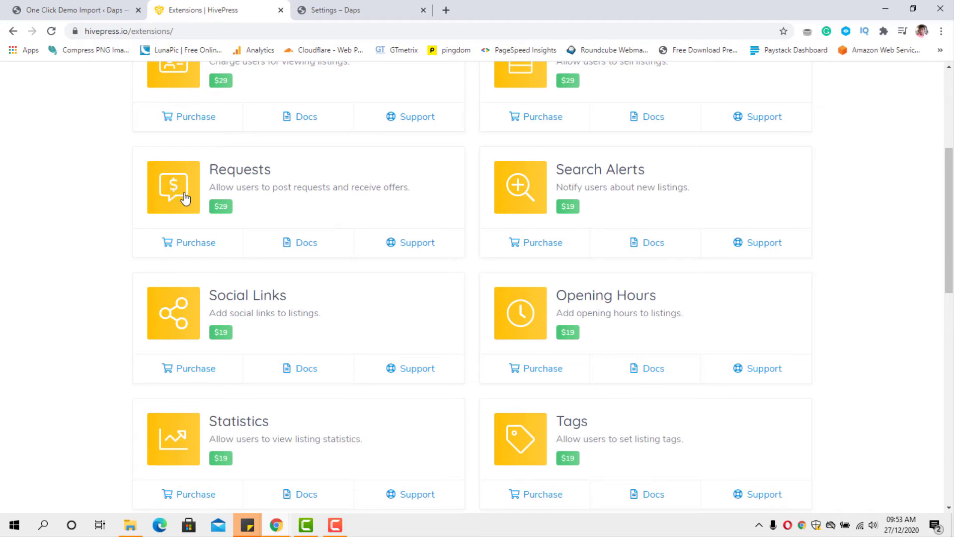
pyautogui.scroll(-2, 271, 233)
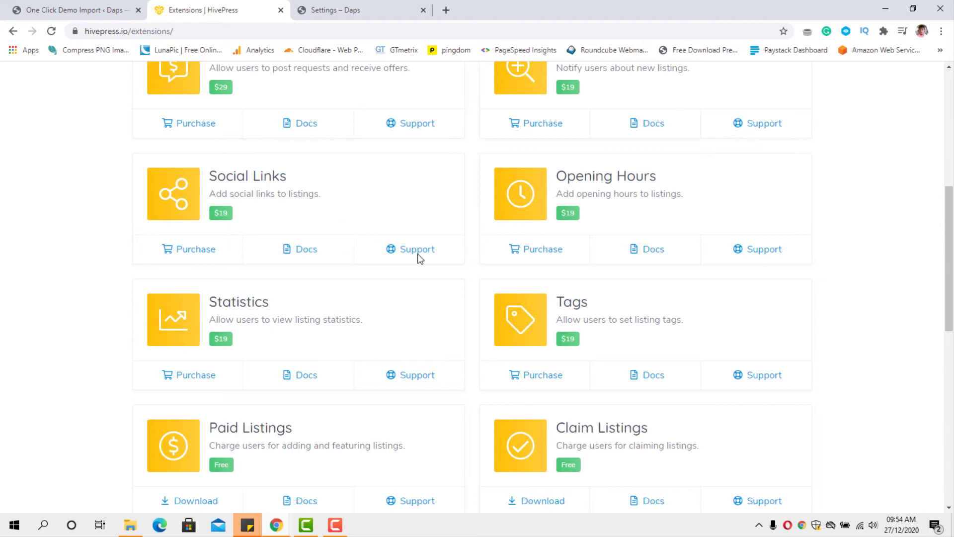
pyautogui.scroll(-3, 620, 273)
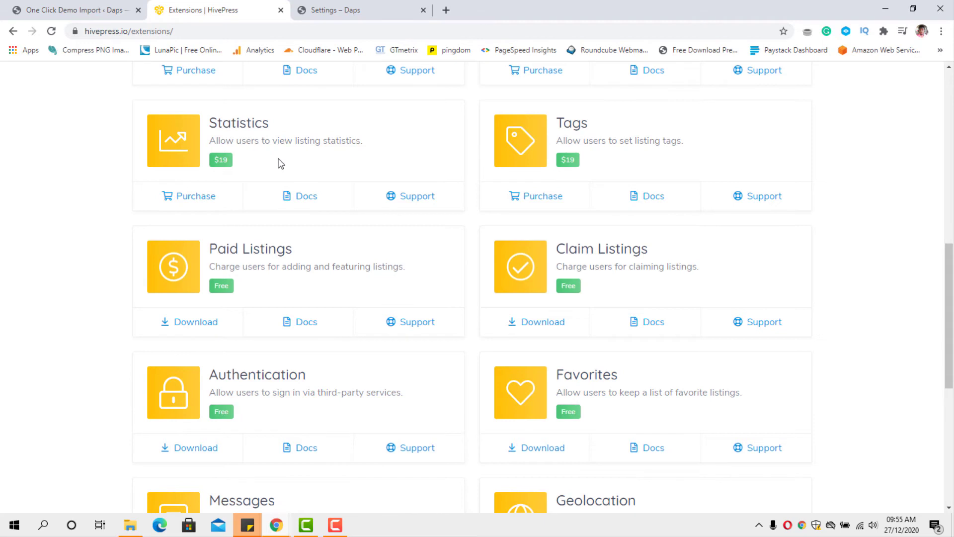
# Scroll through the Extensions catalogue: Memberships, Marketplace, Requests at $29 and Search Alerts at $19
pyautogui.scroll(-1, 279, 163)
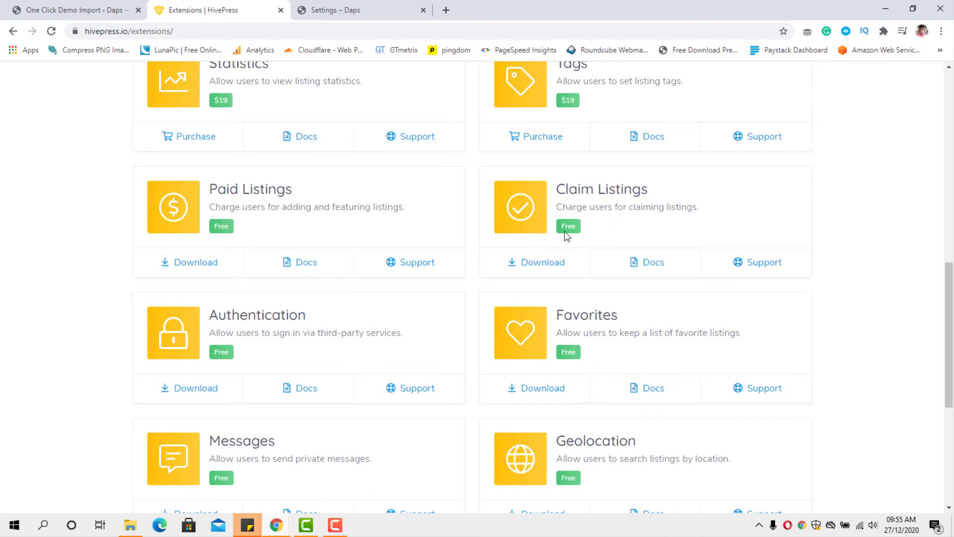
pyautogui.scroll(-2, 592, 231)
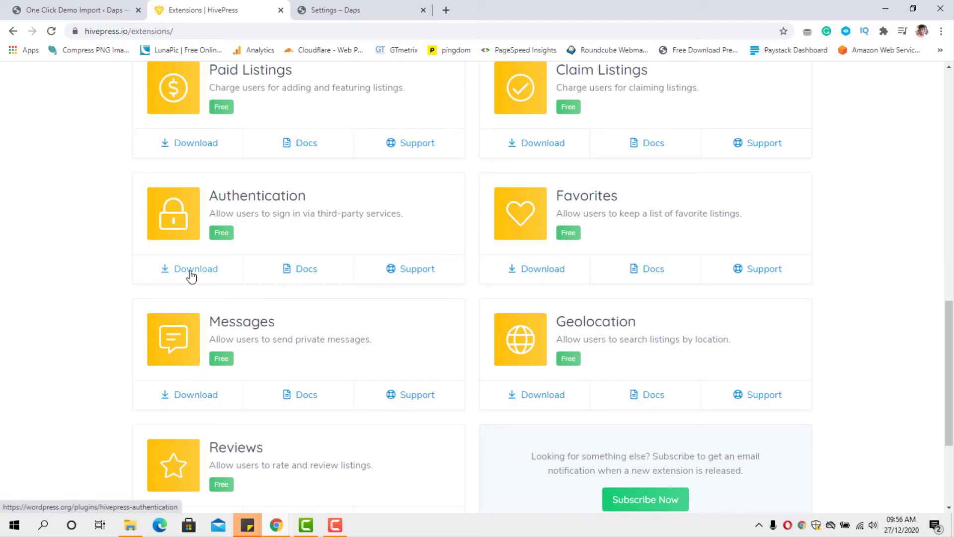
pyautogui.scroll(-3, 306, 285)
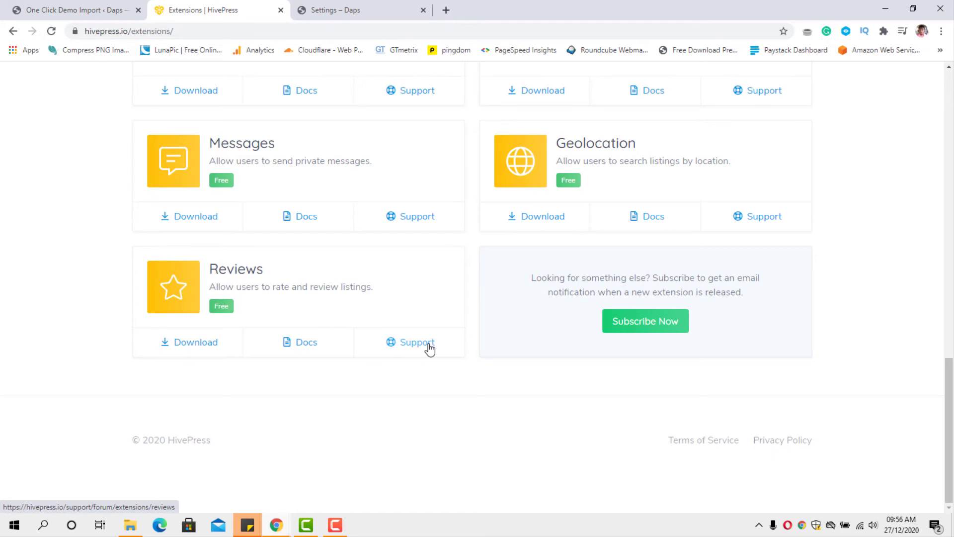
pyautogui.scroll(18, 431, 349)
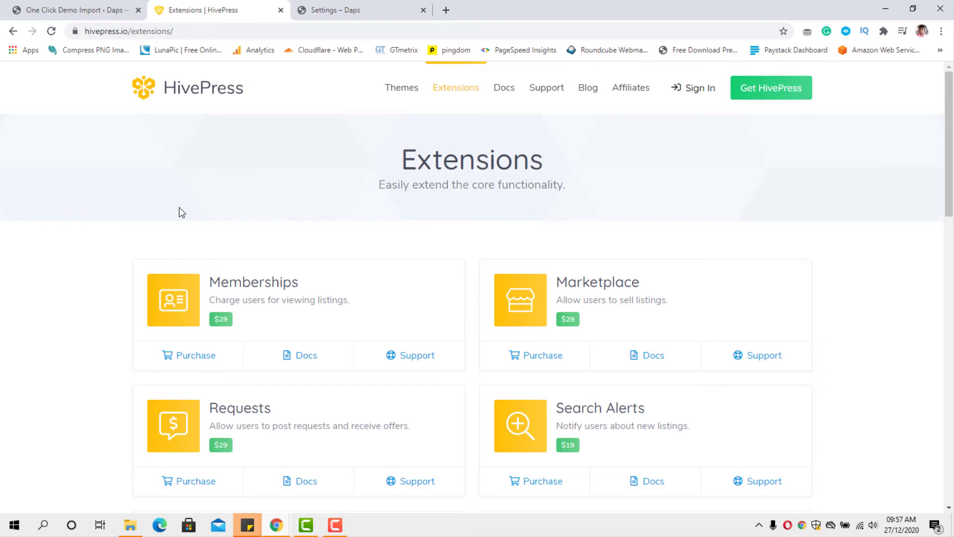
# Return to the WordPress admin tab and open HivePress > Settings
pyautogui.click(49, 10)
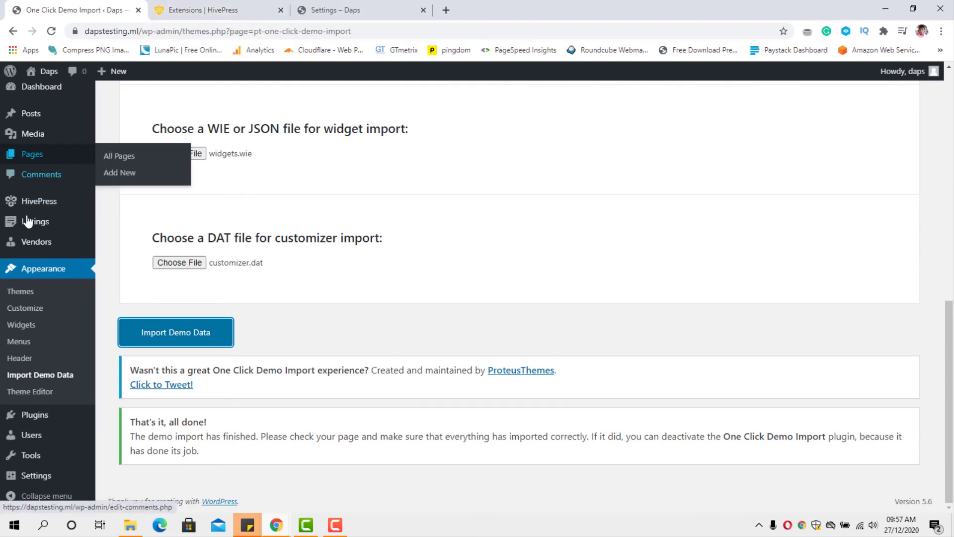
pyautogui.moveTo(43, 226)
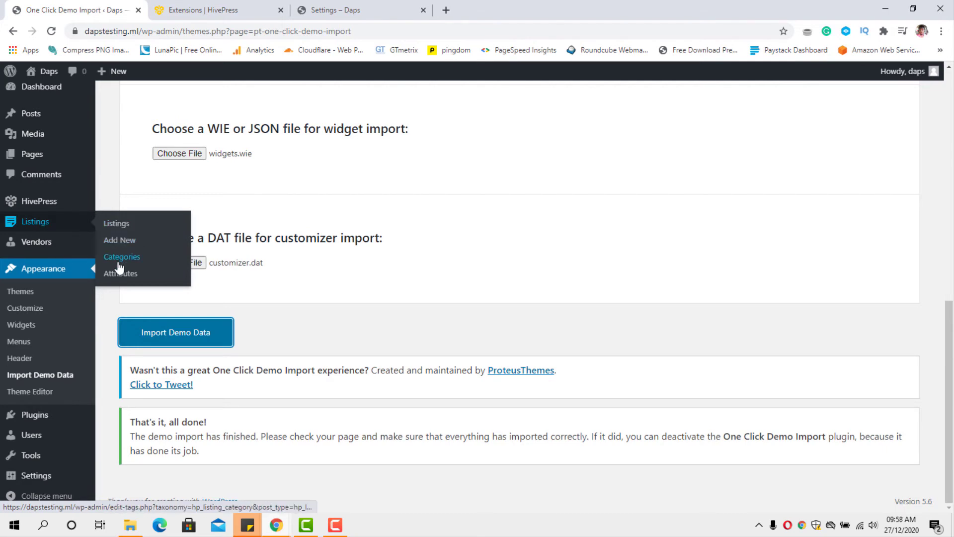
pyautogui.moveTo(21, 243)
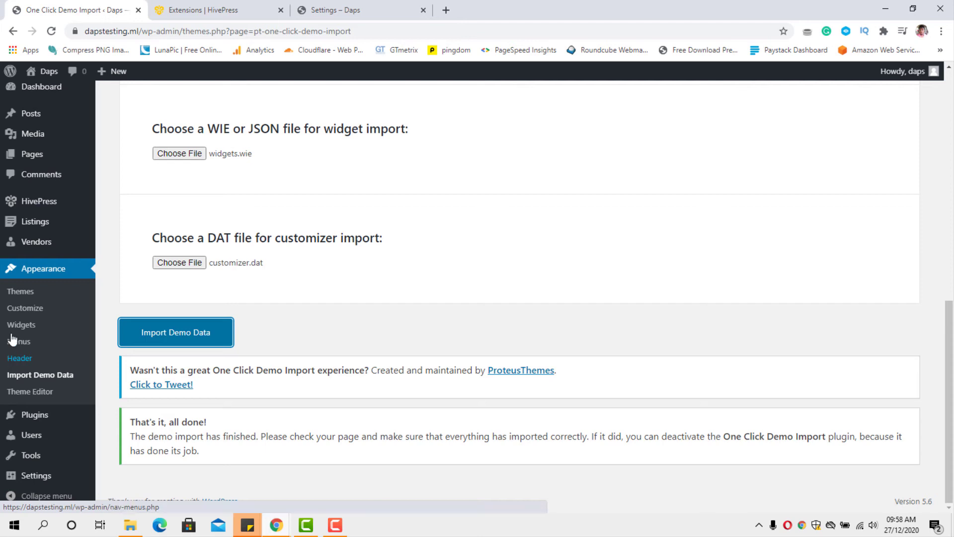
pyautogui.moveTo(46, 209)
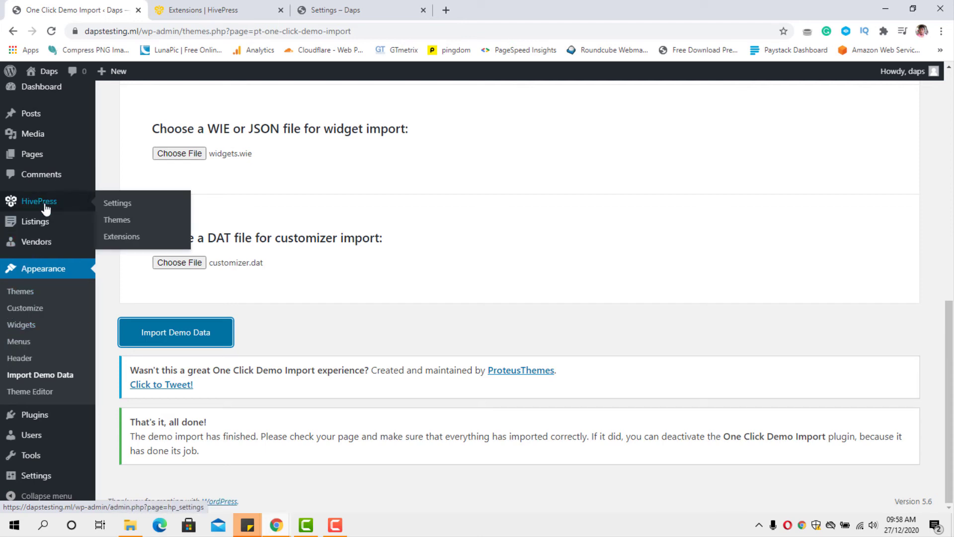
pyautogui.click(113, 204)
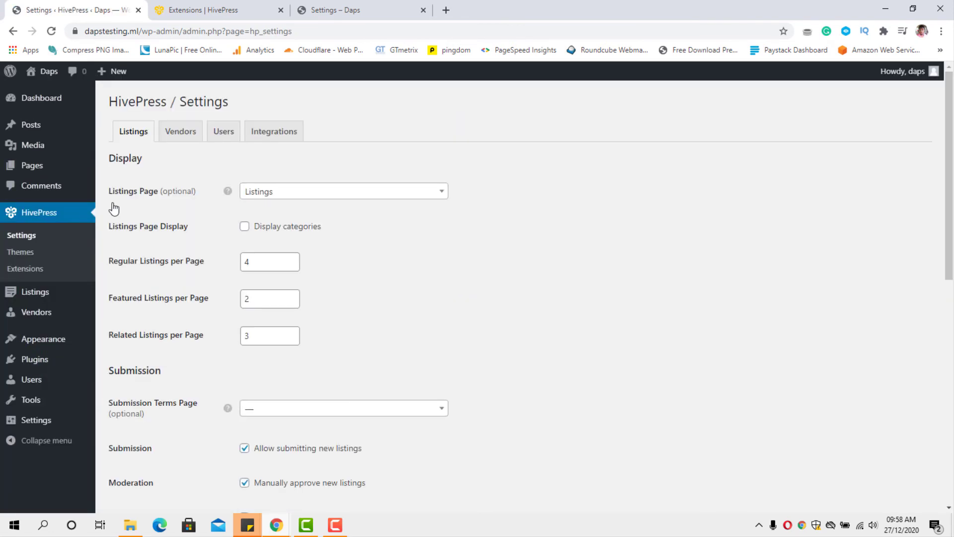
# Keep Listings as the listings page with categories hidden, and set regular listings per page to 20
pyautogui.click(381, 197)
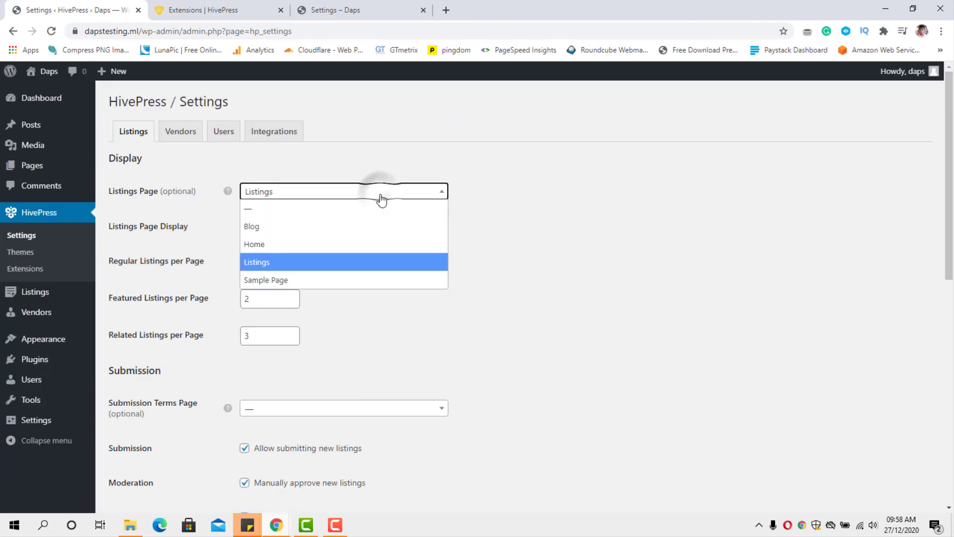
pyautogui.click(381, 197)
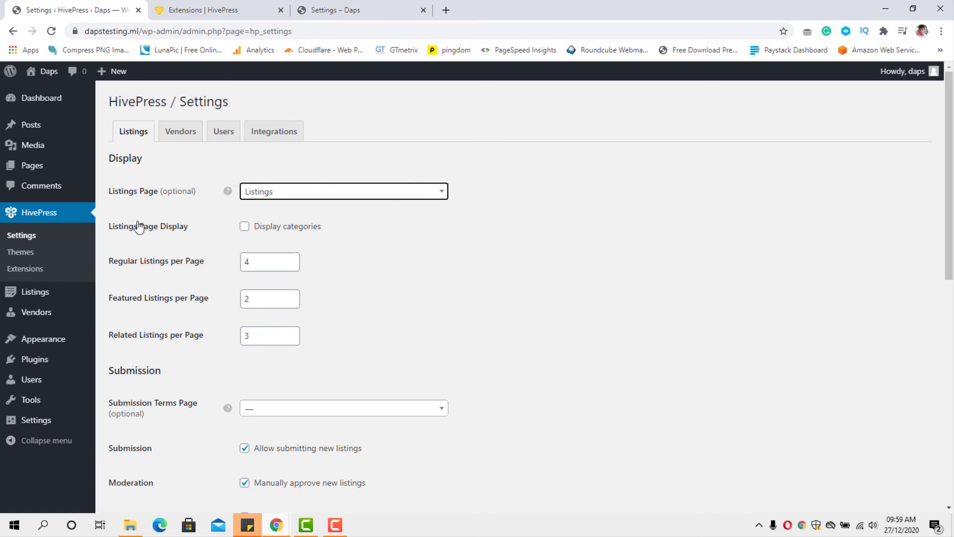
pyautogui.click(245, 229)
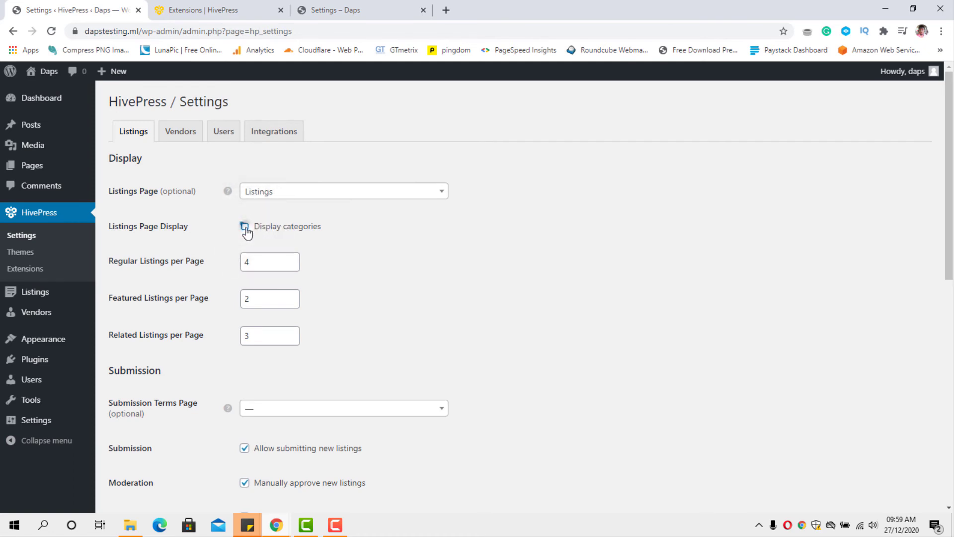
pyautogui.click(246, 228)
pyautogui.moveTo(259, 263); pyautogui.dragTo(242, 264)
pyautogui.write('145')
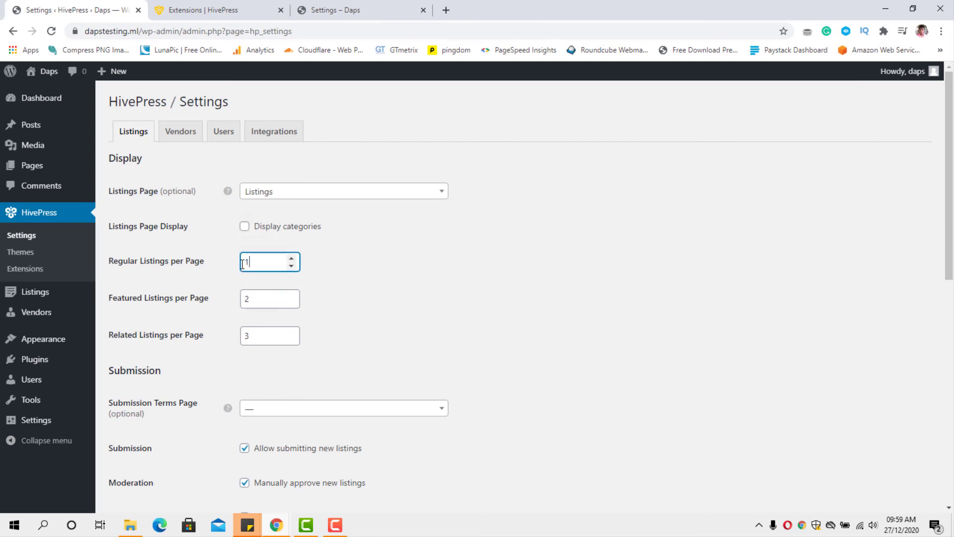
pyautogui.press('BackSpace')
pyautogui.press('BackSpace')
pyautogui.press('BackSpace')
pyautogui.write('20')
pyautogui.scroll(-1, 329, 295)
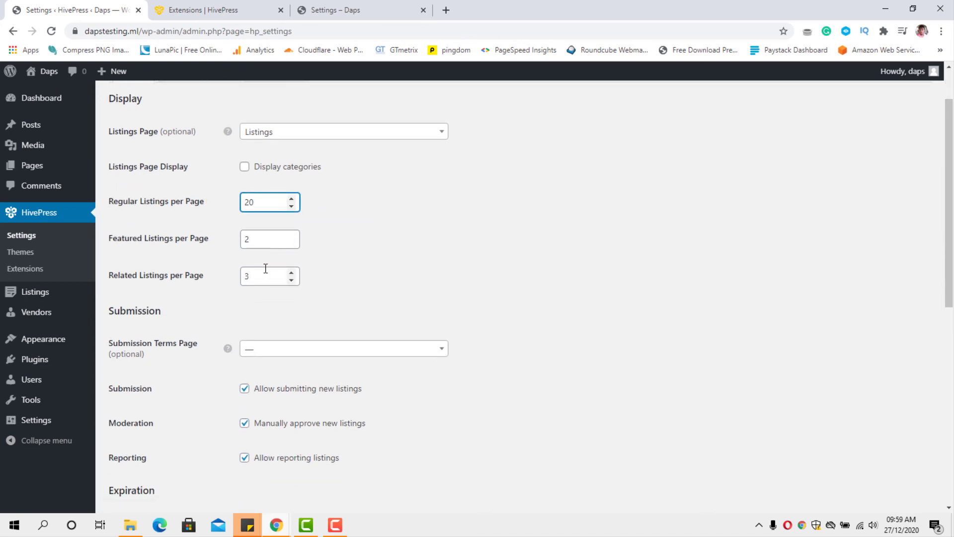
pyautogui.scroll(-8, 271, 259)
pyautogui.scroll(-1, 278, 271)
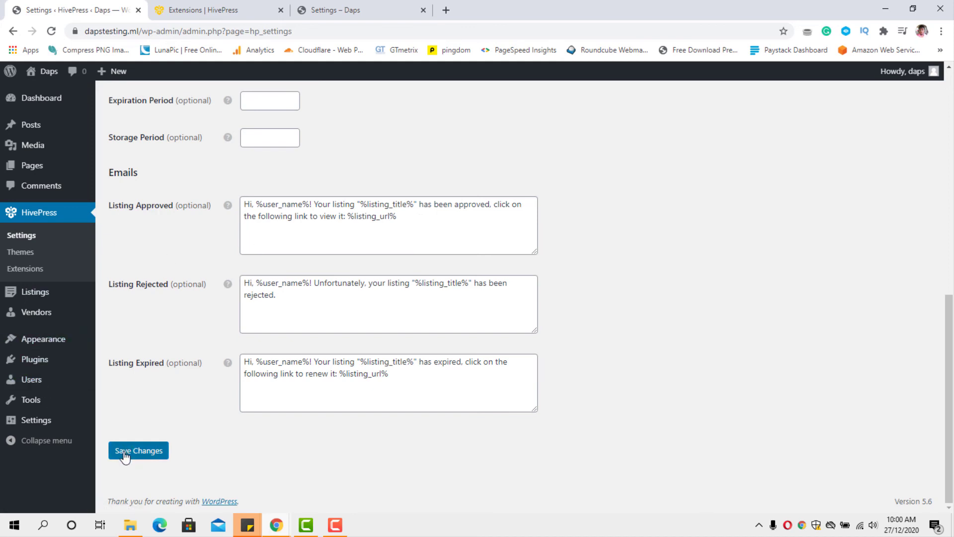
# In the front-end tab, remove the account settings path from the URL to load the home page
pyautogui.click(335, 11)
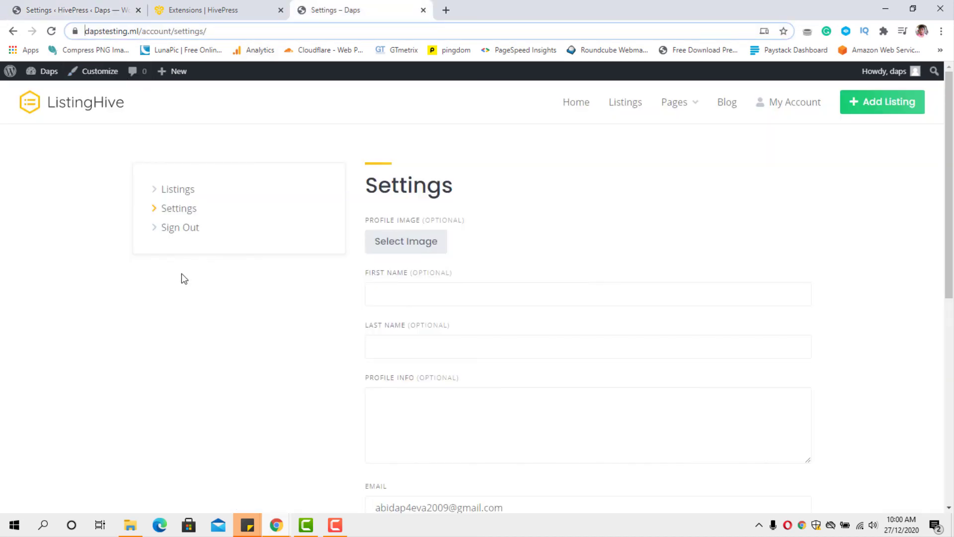
pyautogui.moveTo(233, 31); pyautogui.dragTo(171, 31)
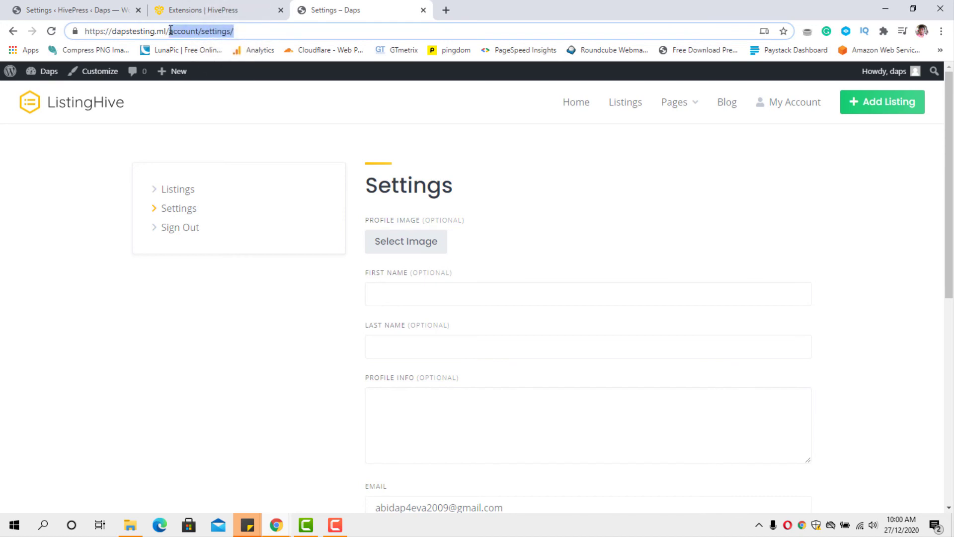
pyautogui.press('BackSpace')
pyautogui.press('Return')
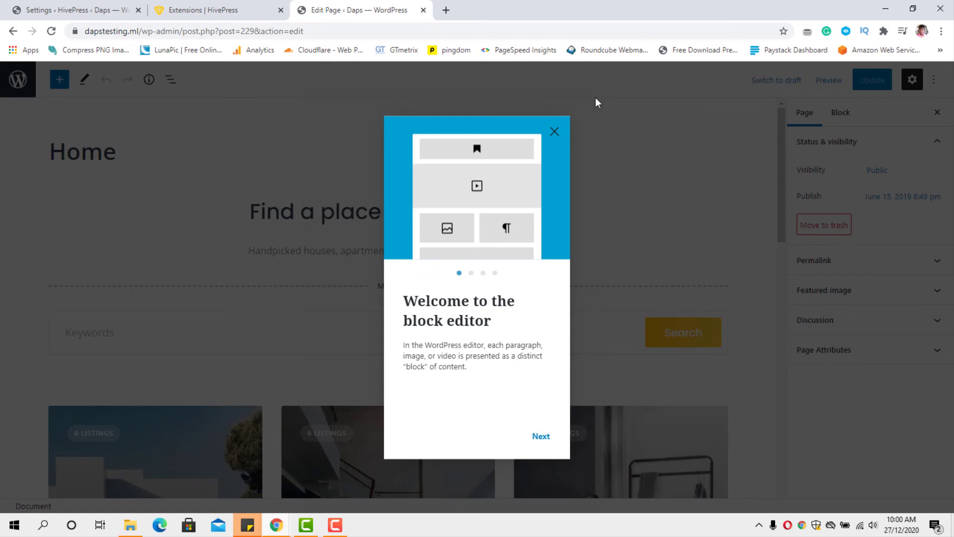
# Dismiss the welcome guide, then select the Recent Listings block and set its Columns to 4
pyautogui.click(555, 132)
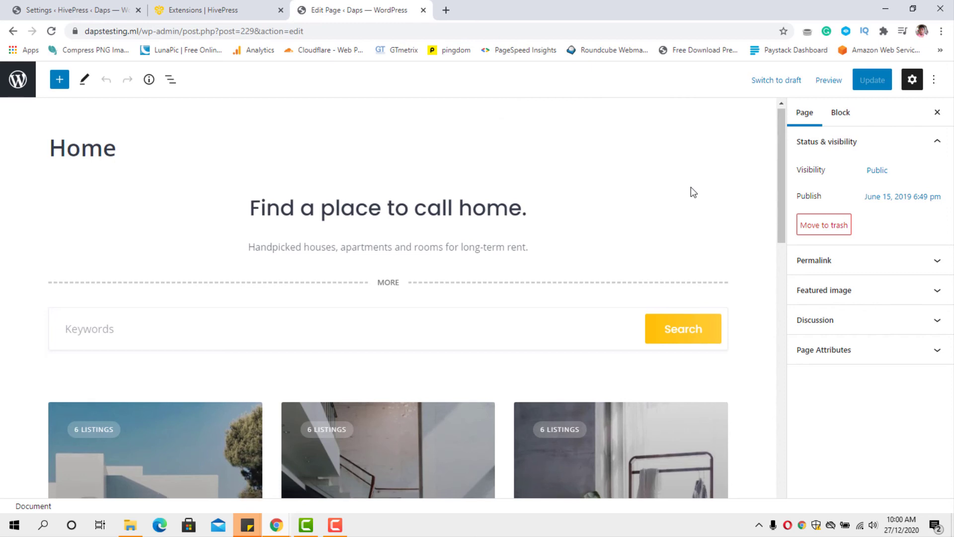
pyautogui.scroll(-8, 694, 192)
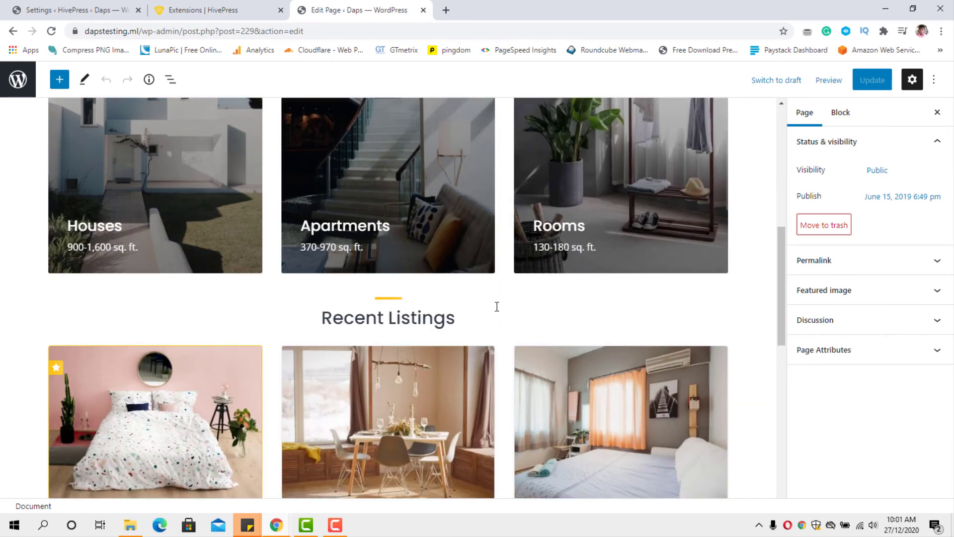
pyautogui.scroll(-11, 688, 321)
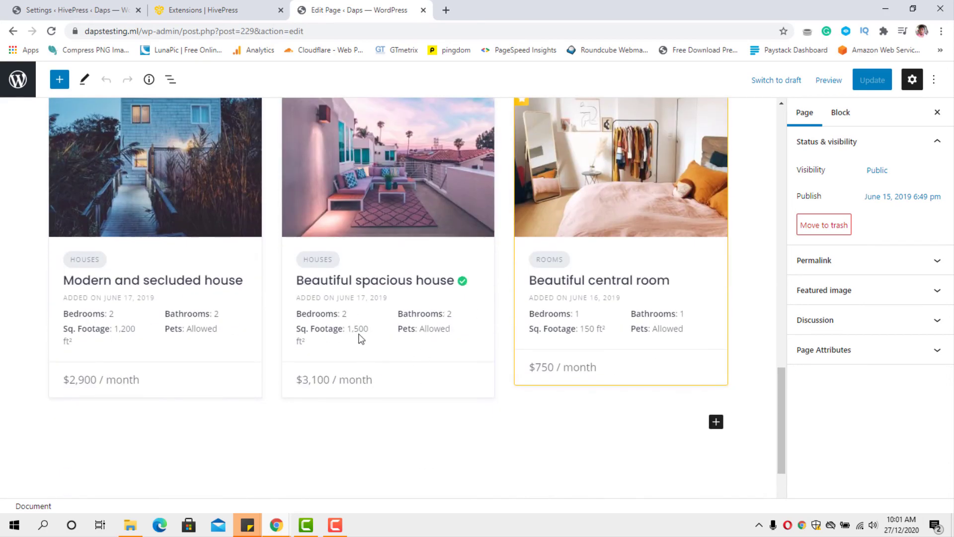
pyautogui.click(422, 327)
pyautogui.scroll(10, 422, 326)
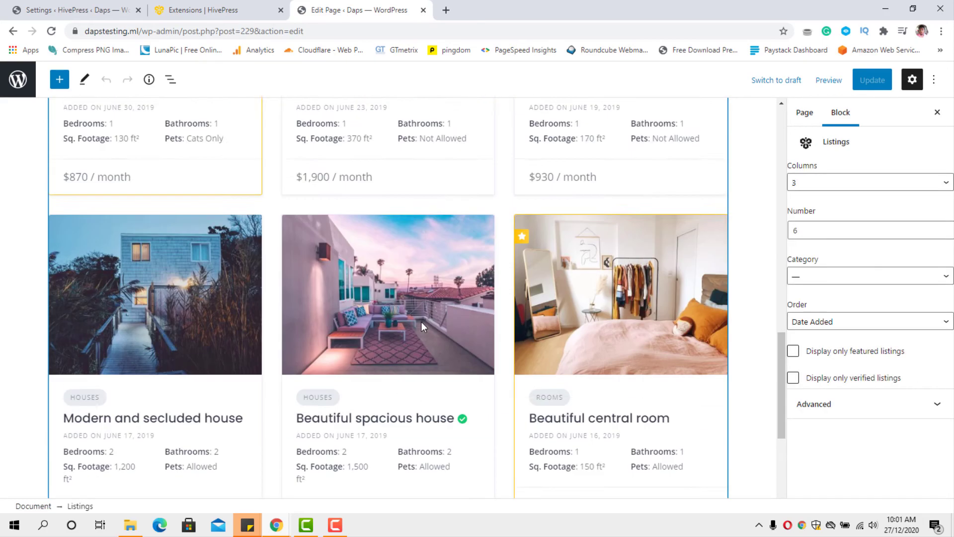
pyautogui.scroll(-5, 423, 326)
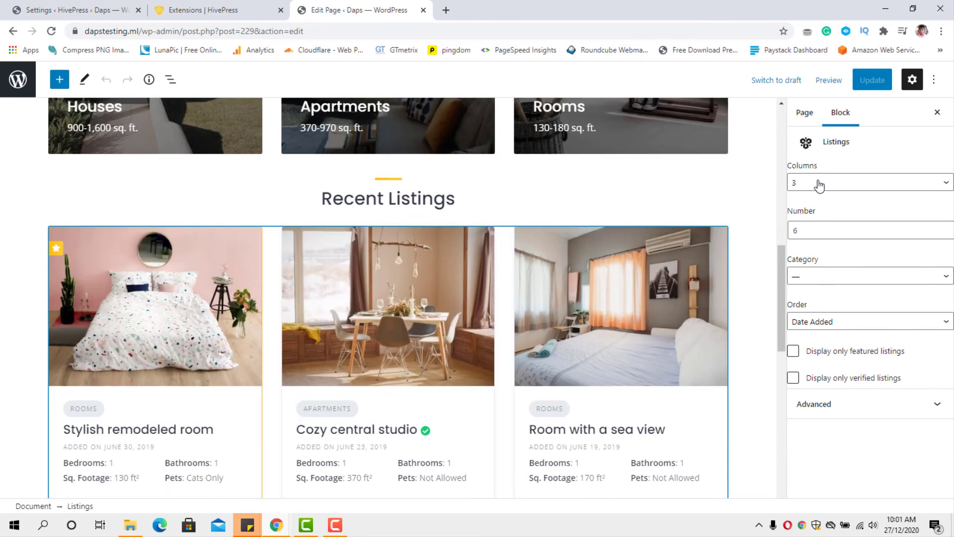
pyautogui.click(833, 278)
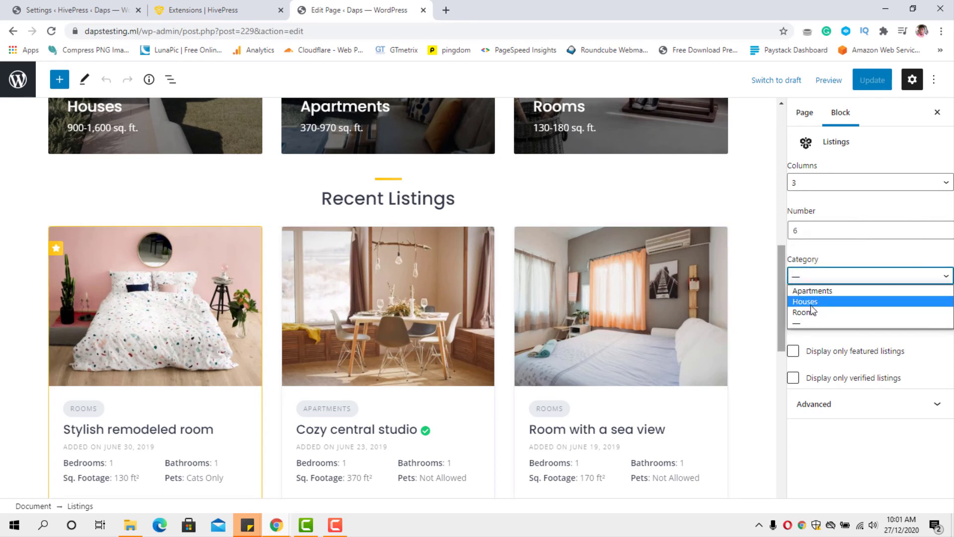
pyautogui.click(828, 277)
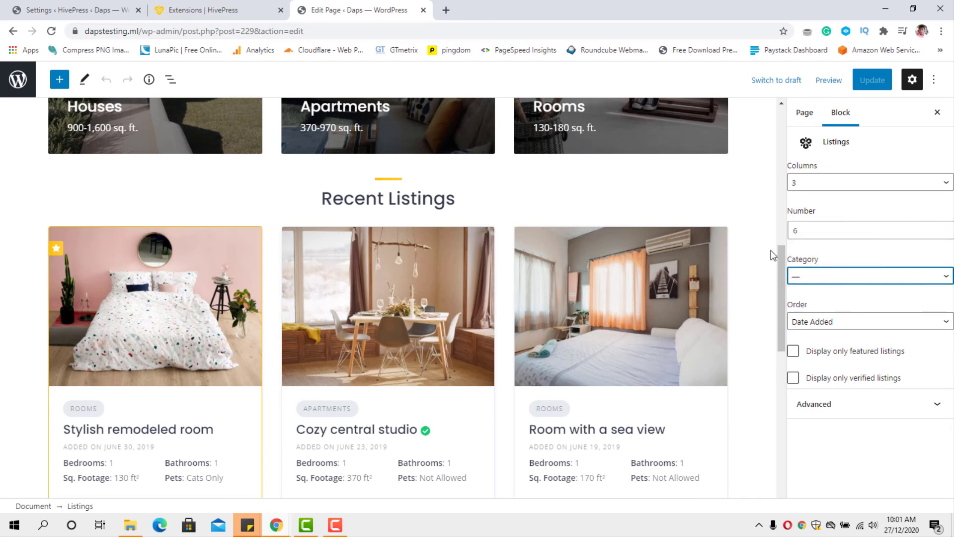
pyautogui.click(816, 184)
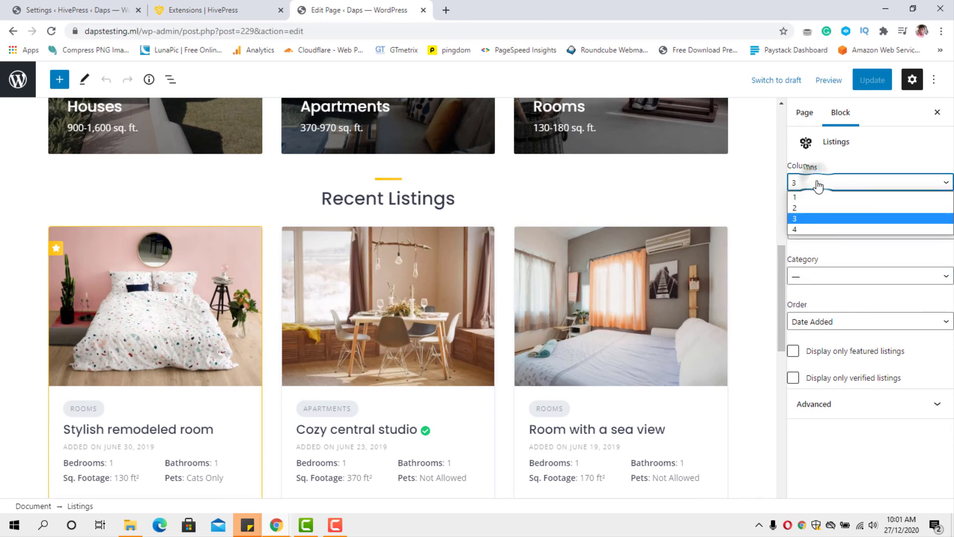
pyautogui.click(804, 228)
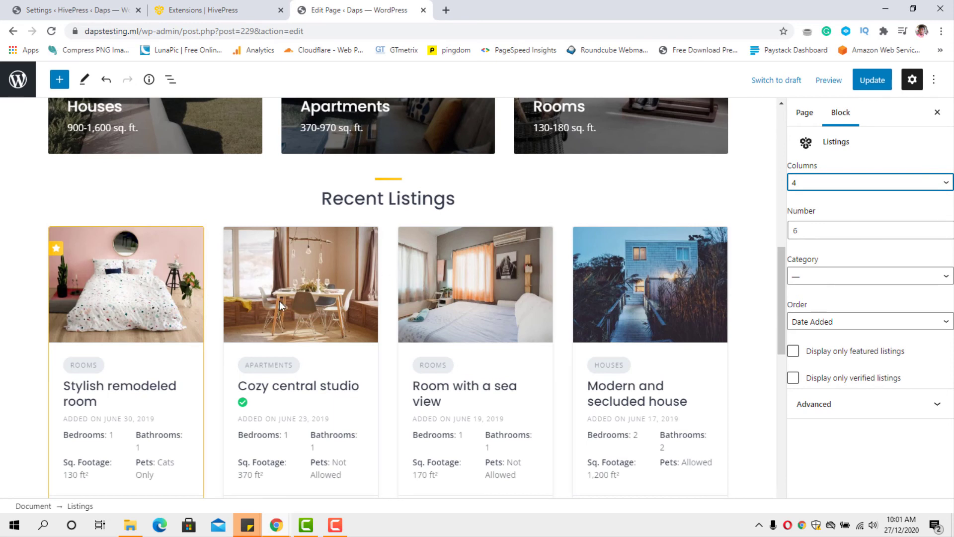
pyautogui.scroll(6, 279, 305)
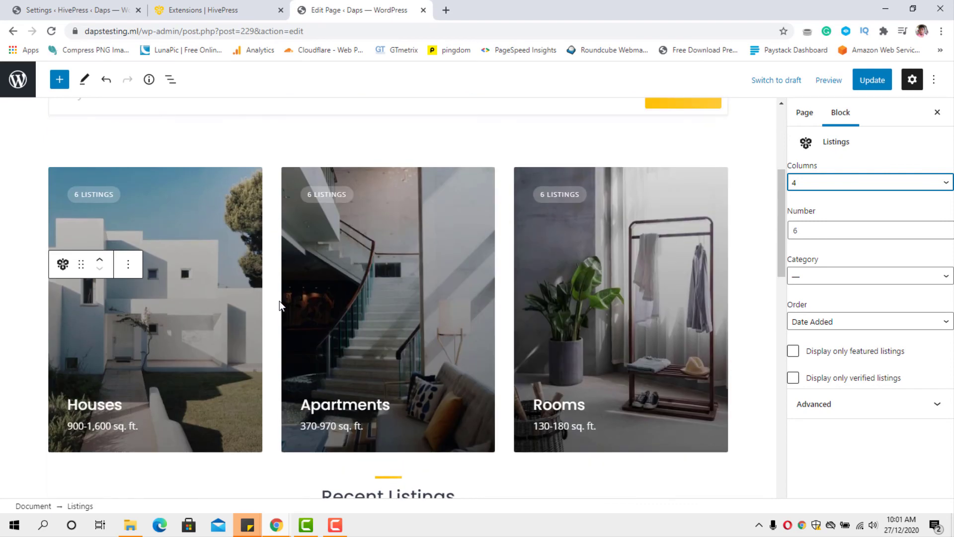
pyautogui.click(495, 271)
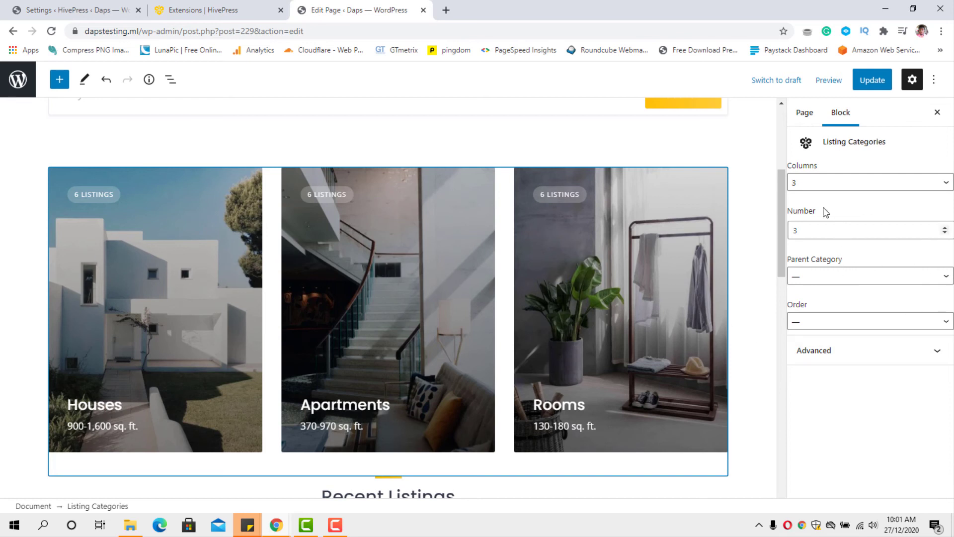
pyautogui.click(816, 183)
pyautogui.click(812, 219)
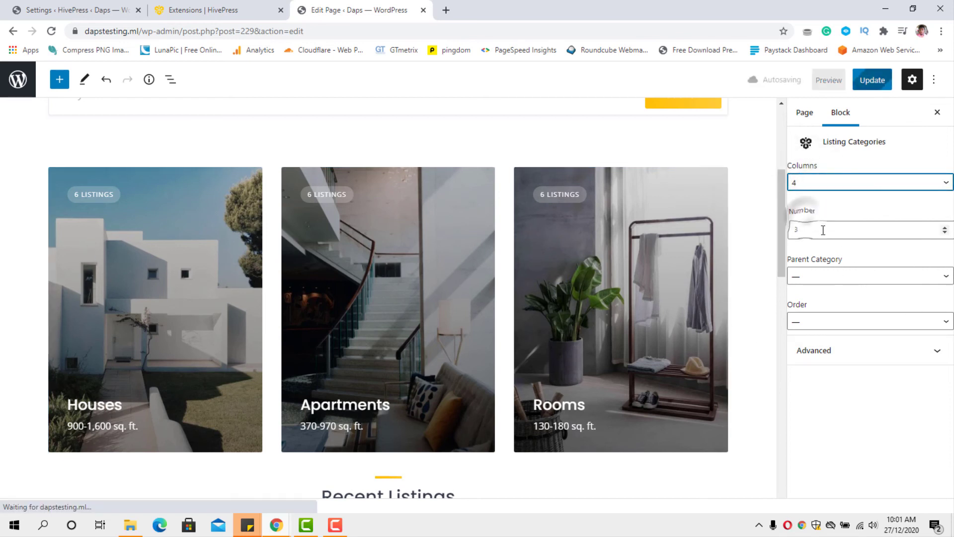
pyautogui.click(820, 229)
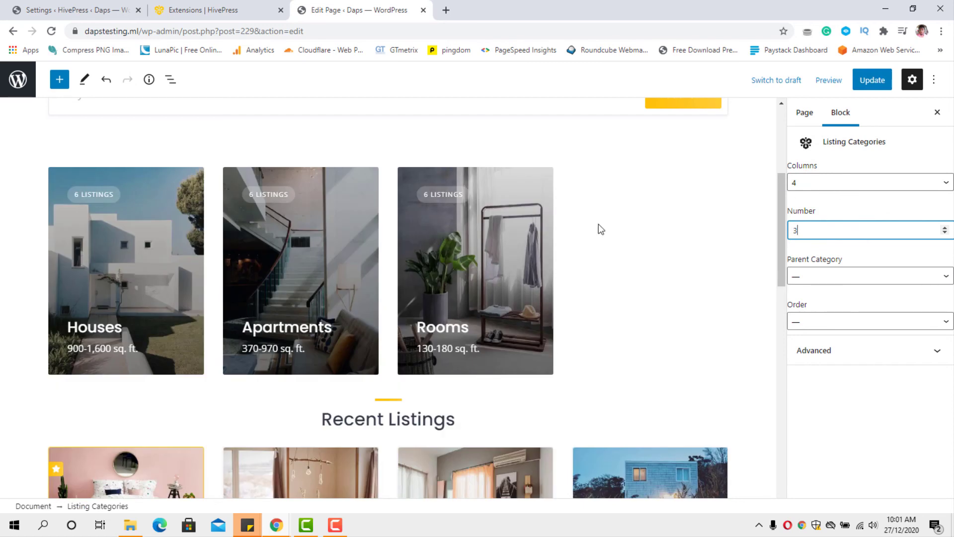
pyautogui.click(849, 185)
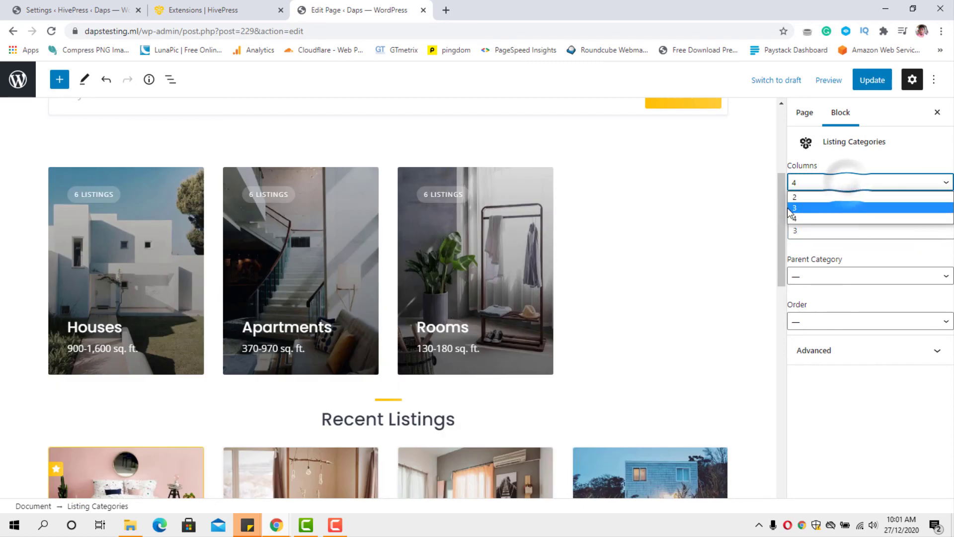
pyautogui.click(801, 204)
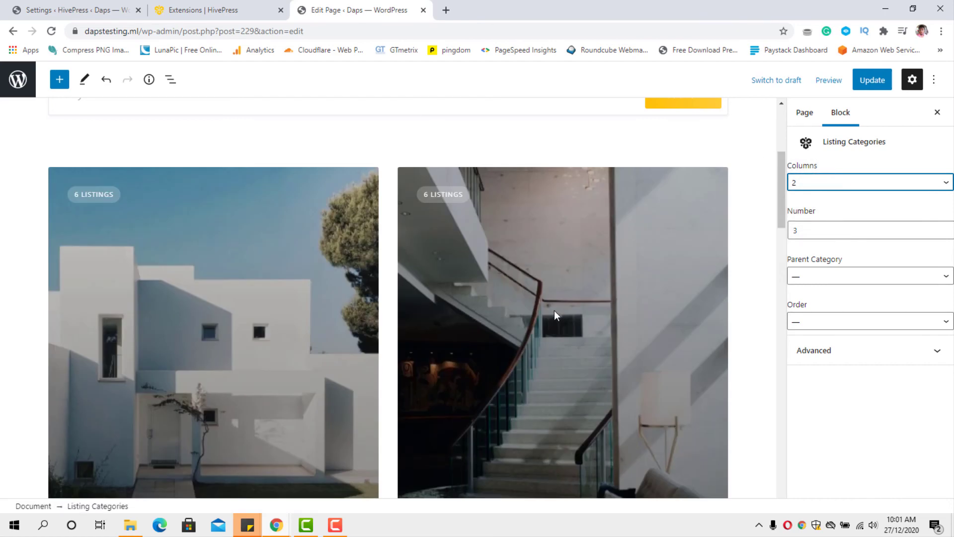
pyautogui.scroll(-10, 554, 310)
pyautogui.scroll(-4, 554, 313)
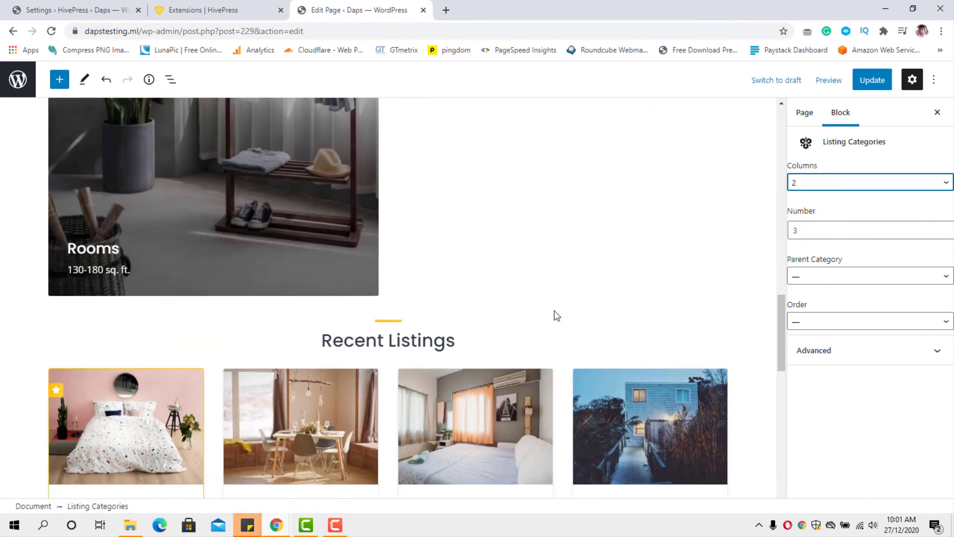
pyautogui.scroll(6, 553, 313)
pyautogui.click(825, 187)
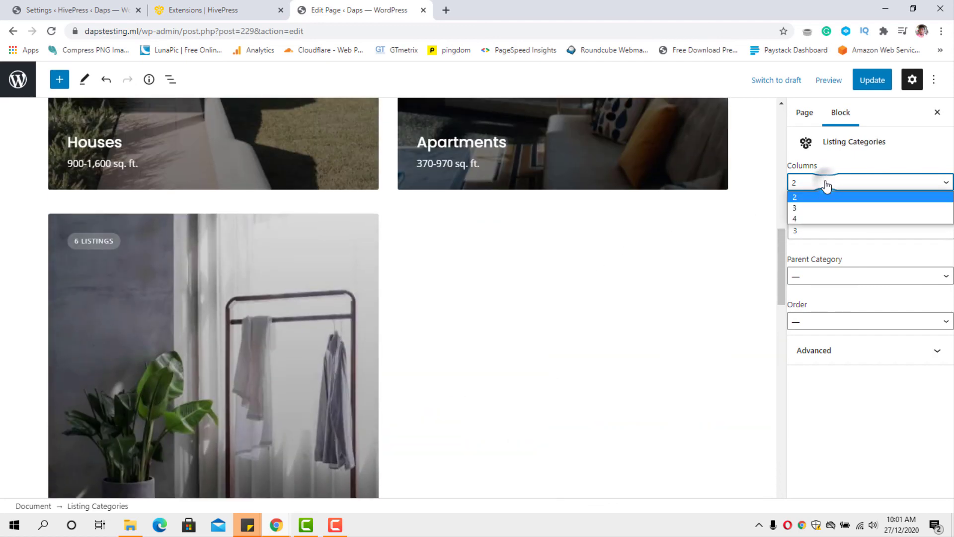
pyautogui.click(810, 208)
pyautogui.scroll(6, 680, 277)
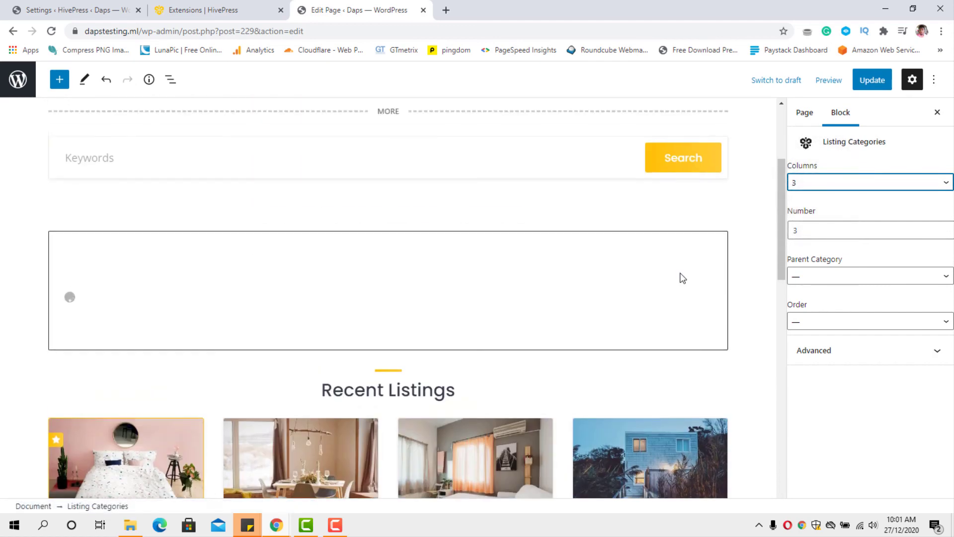